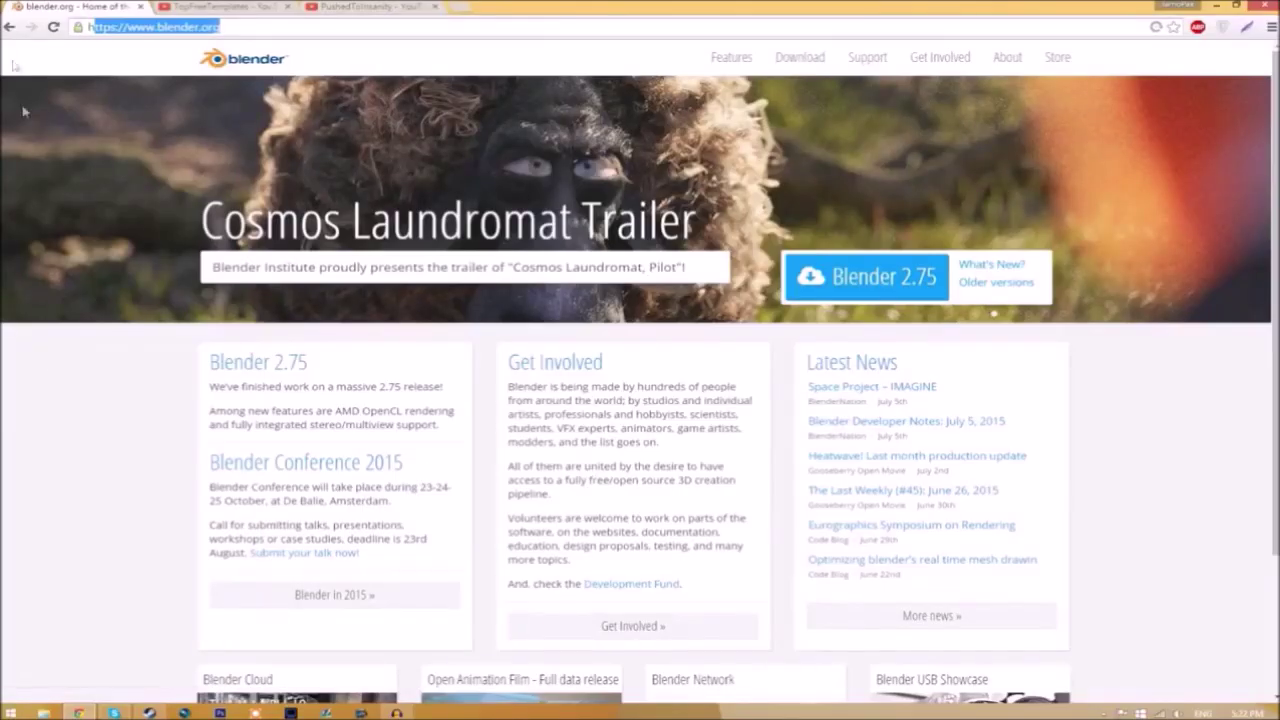
- Download Blender 2.75 for Windows from the blender.org home page
{"action": "left_click", "coordinate": [139, 456]}
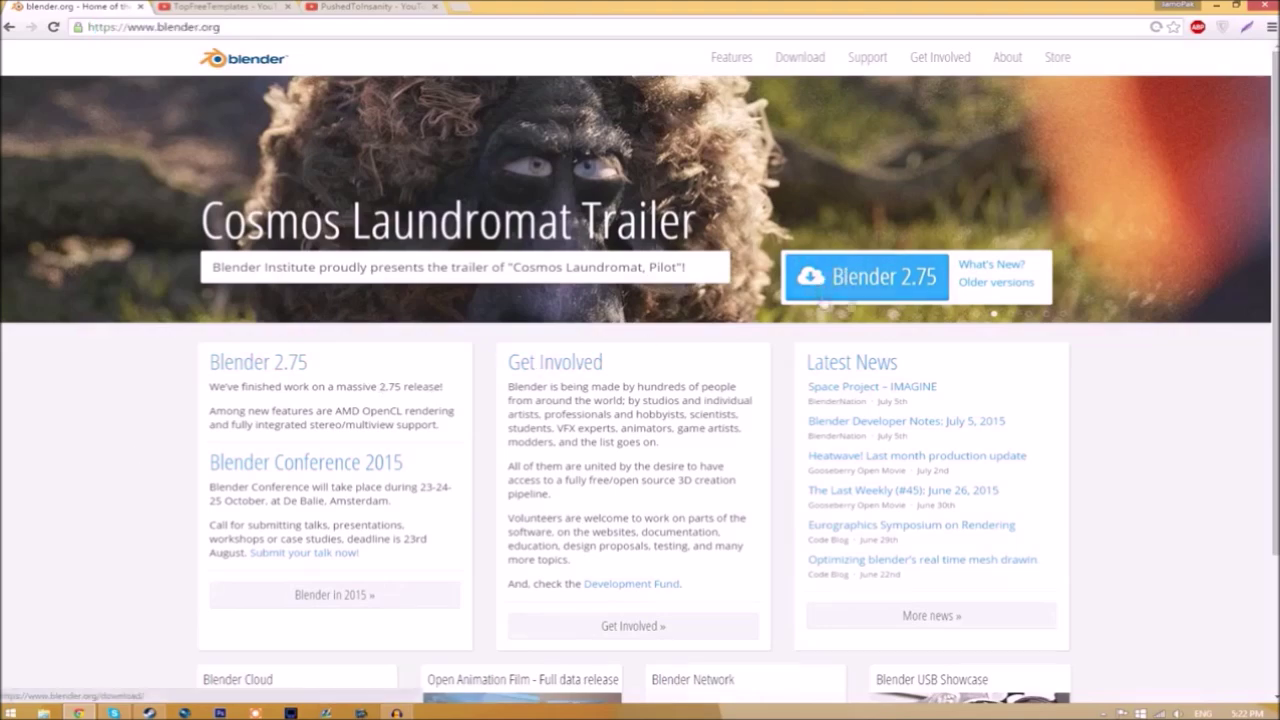
{"action": "left_click", "coordinate": [880, 285]}
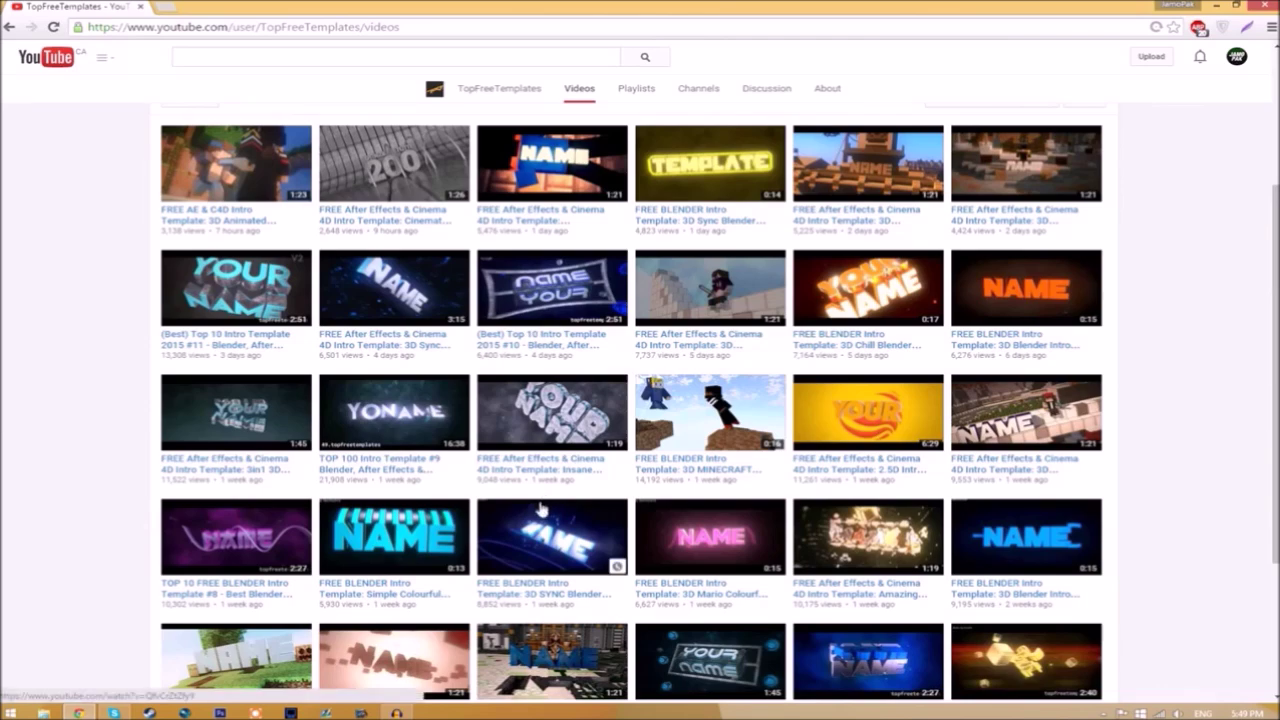
- Extract the Intro Template archive onto the desktop with Extract Here
{"action": "left_click", "coordinate": [1212, 6]}
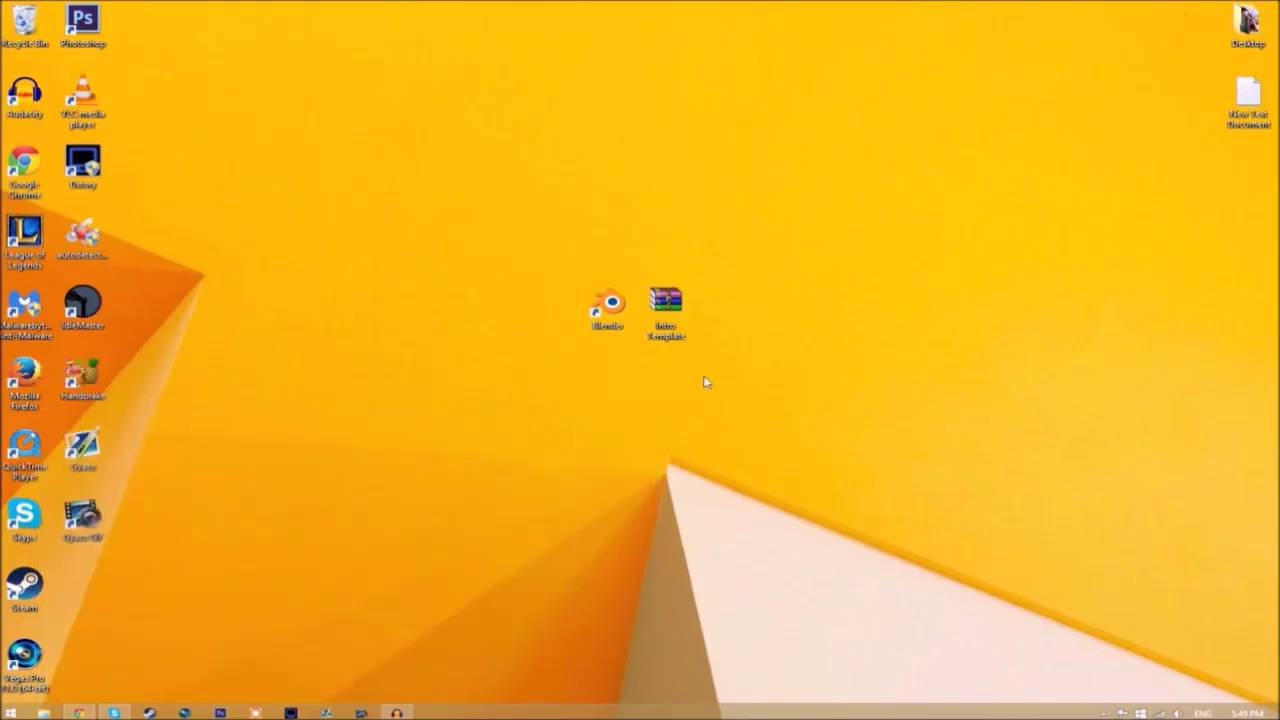
{"action": "right_click", "coordinate": [662, 300]}
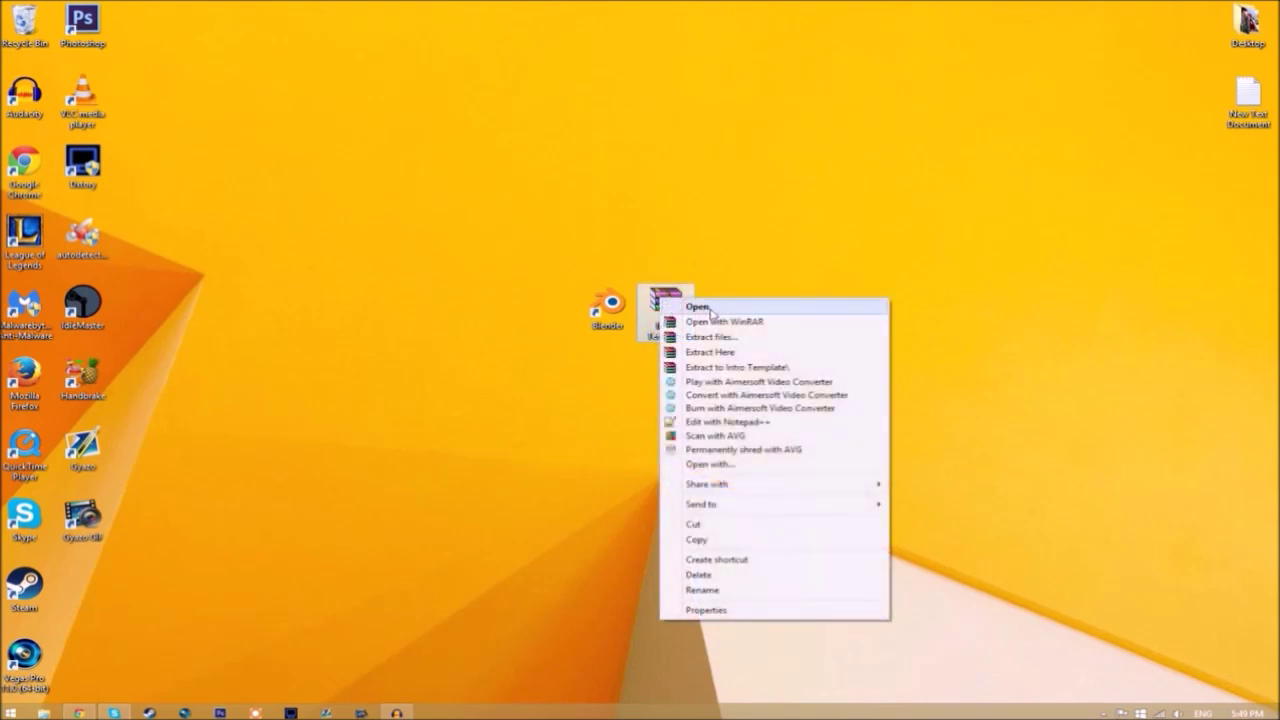
{"action": "left_click", "coordinate": [700, 352]}
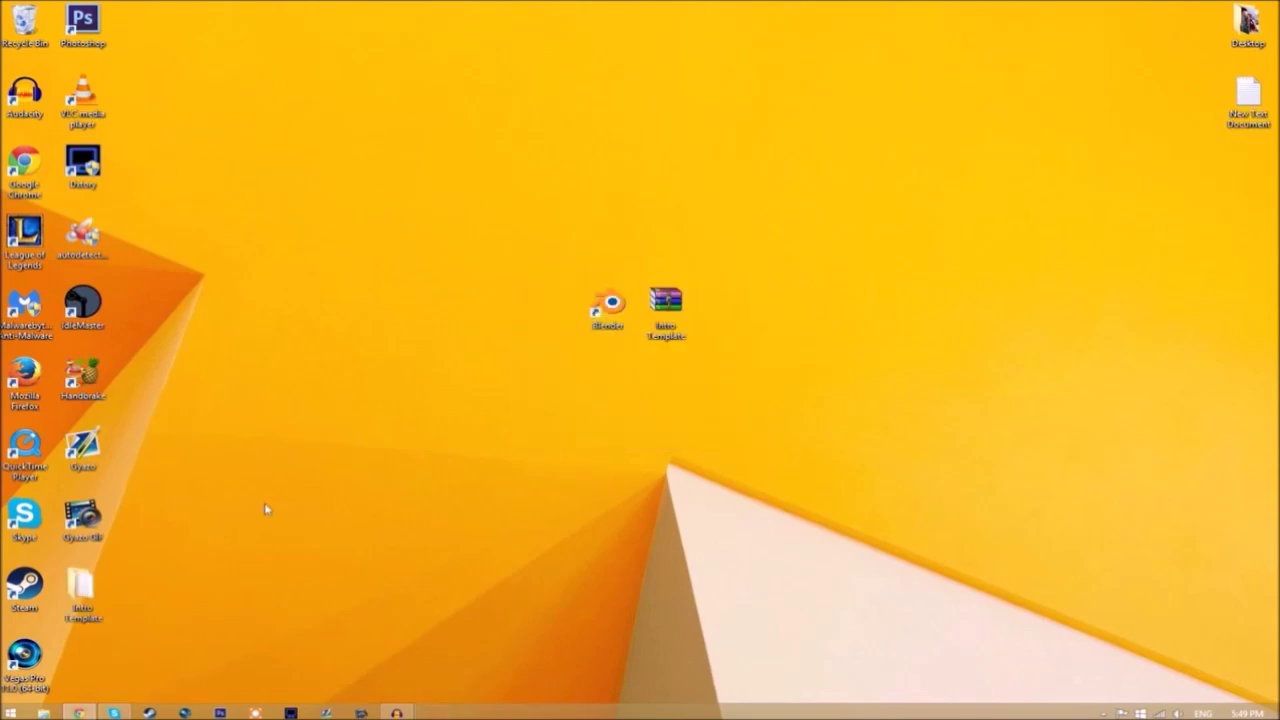
- Check that the extracted Intro Template folder holds EDIT TEXT HERE.blend, then close it
{"action": "left_click_drag", "start_coordinate": [86, 598], "coordinate": [742, 328]}
{"action": "double_click", "coordinate": [738, 316]}
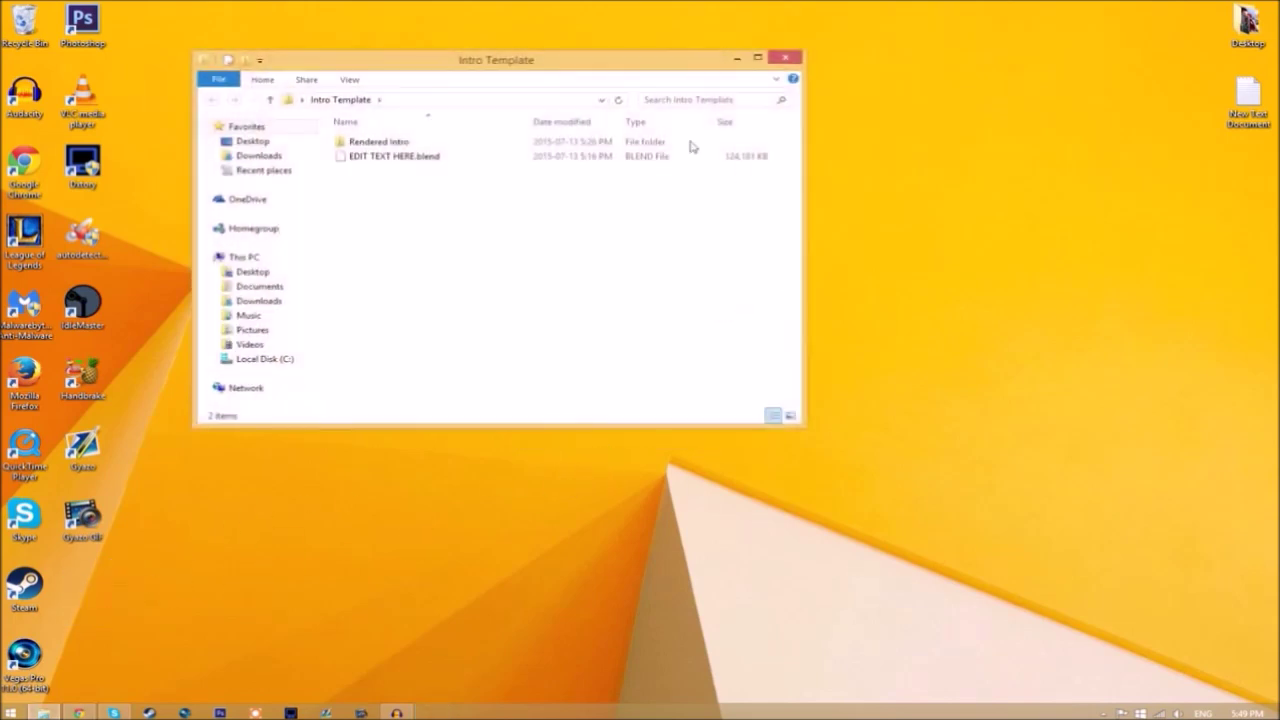
{"action": "left_click", "coordinate": [352, 158]}
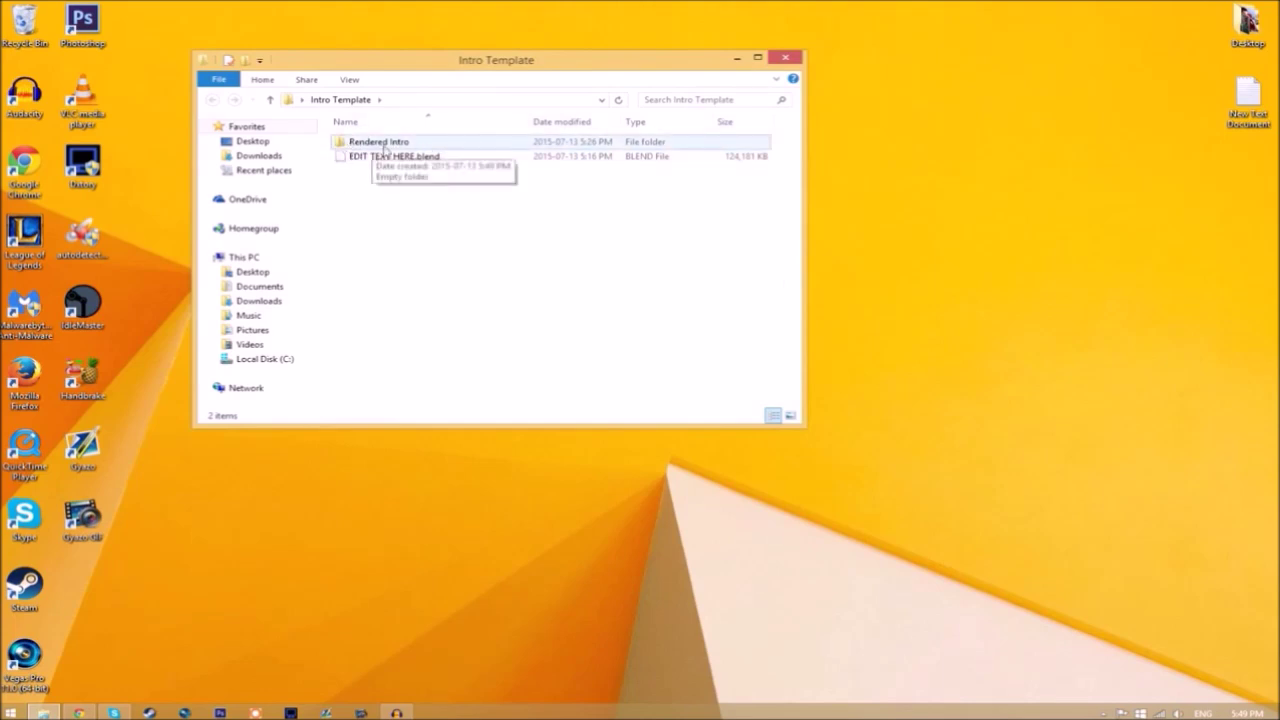
{"action": "left_click", "coordinate": [786, 58]}
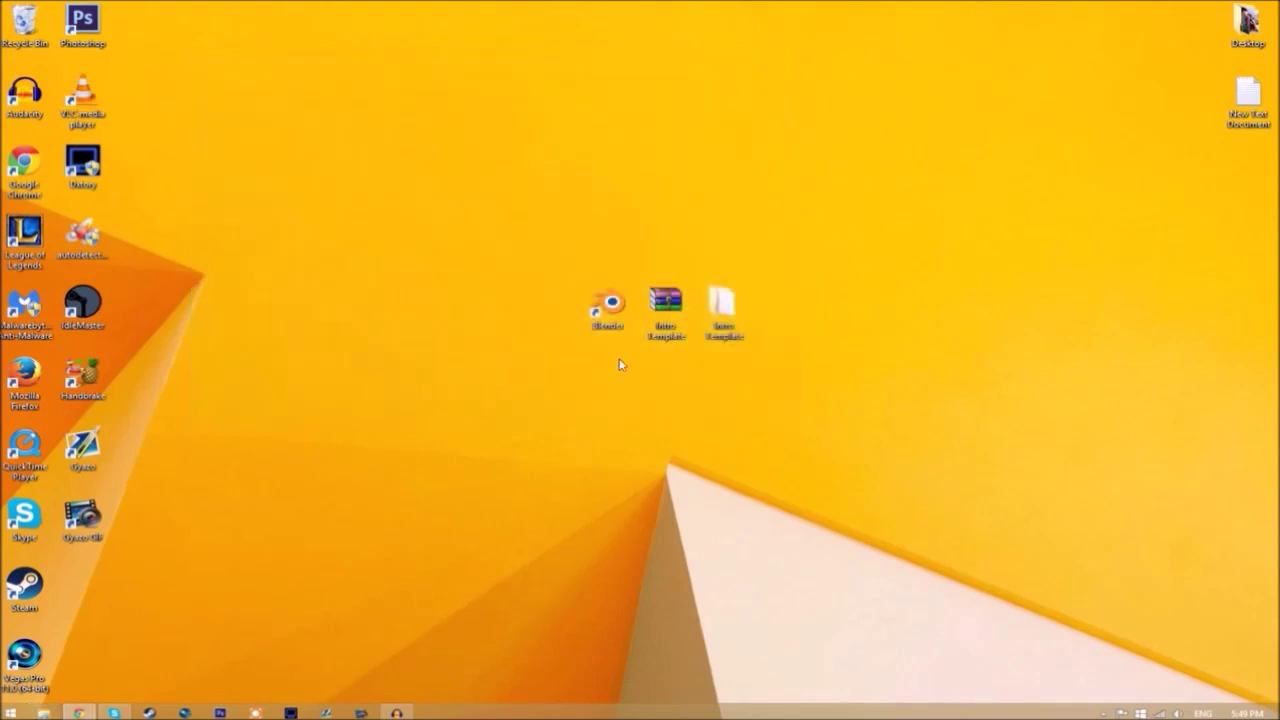
- Launch Blender and open EDIT TEXT HERE.blend from the Intro Template folder
{"action": "double_click", "coordinate": [617, 334]}
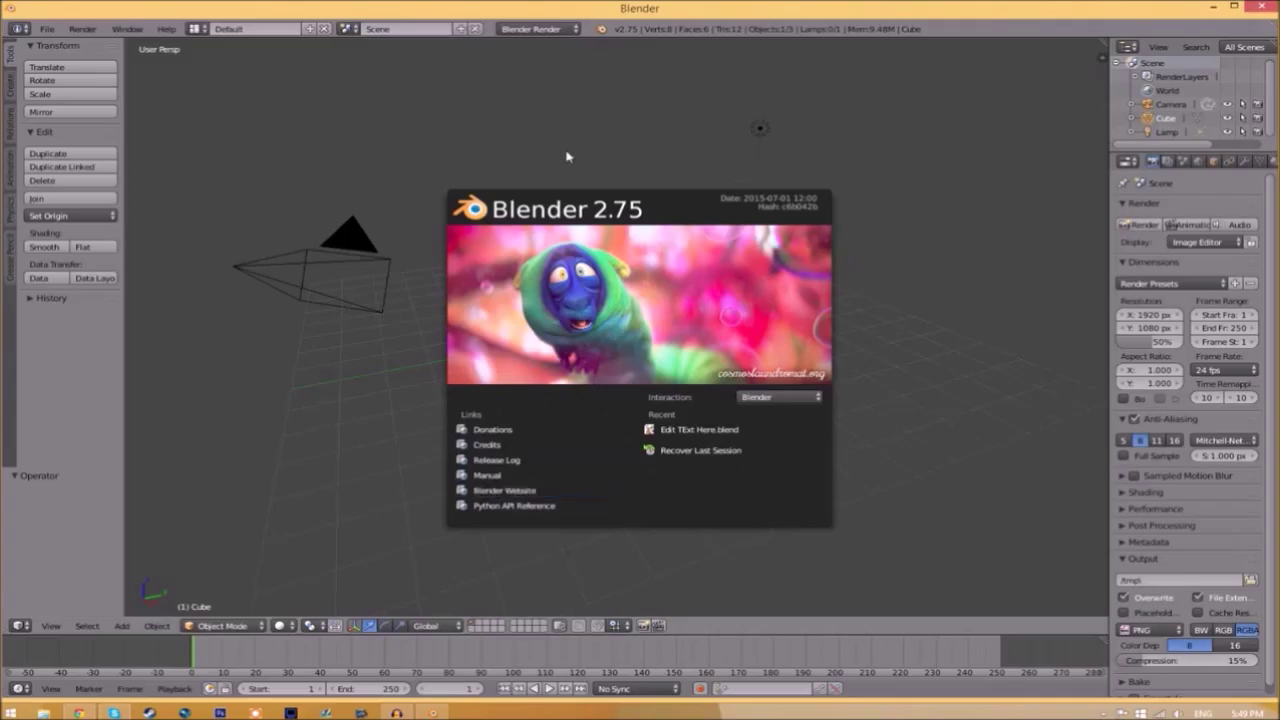
{"action": "left_click", "coordinate": [45, 30]}
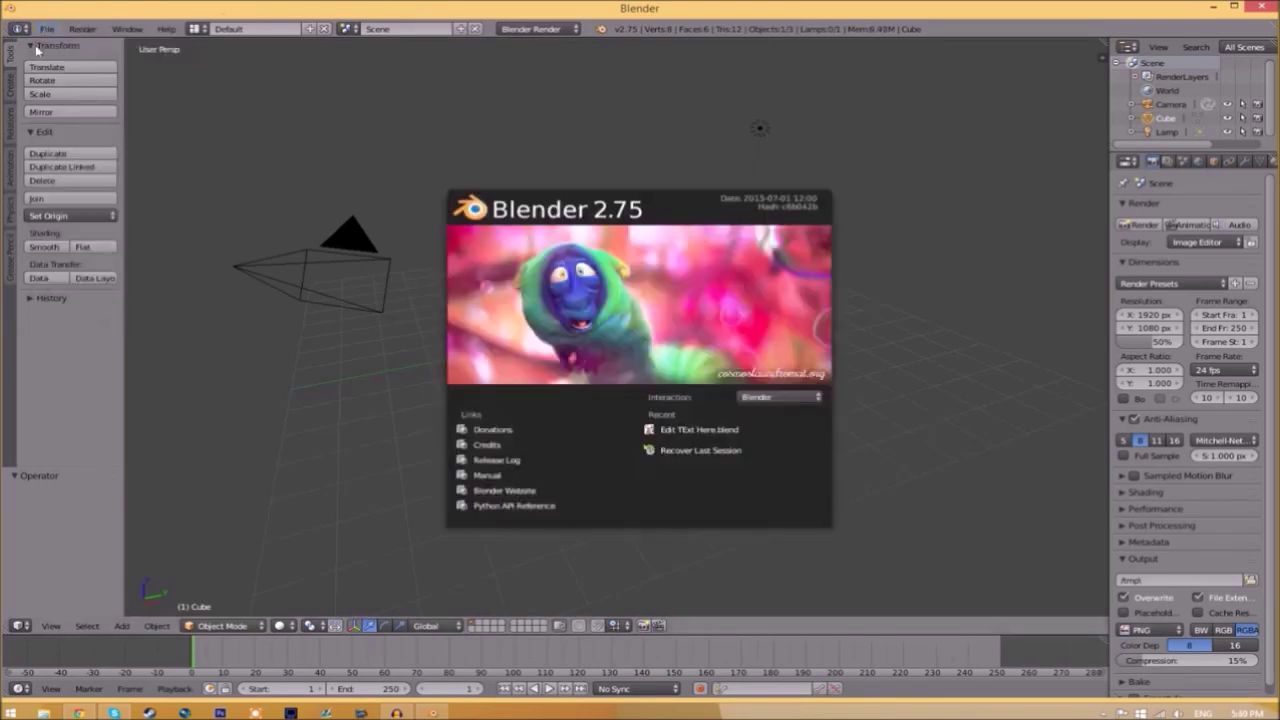
{"action": "left_click", "coordinate": [45, 32]}
{"action": "left_click", "coordinate": [45, 30]}
{"action": "left_click", "coordinate": [68, 59]}
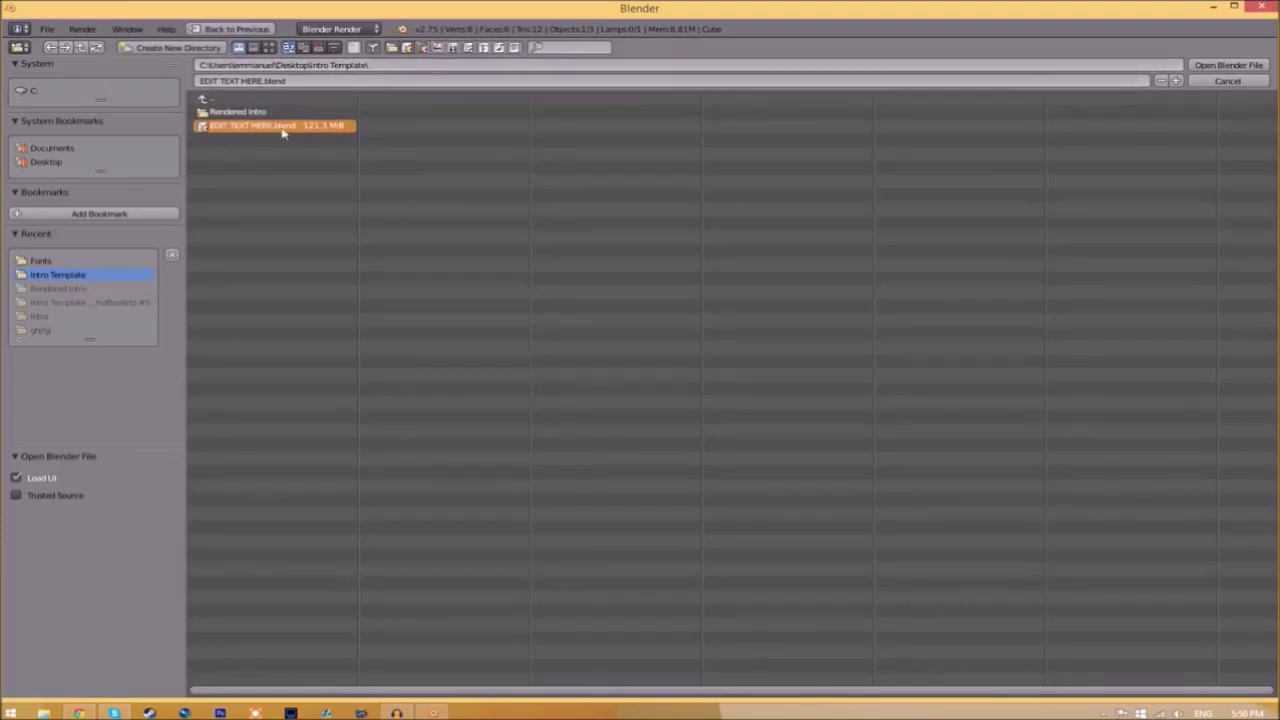
{"action": "left_click", "coordinate": [1228, 65]}
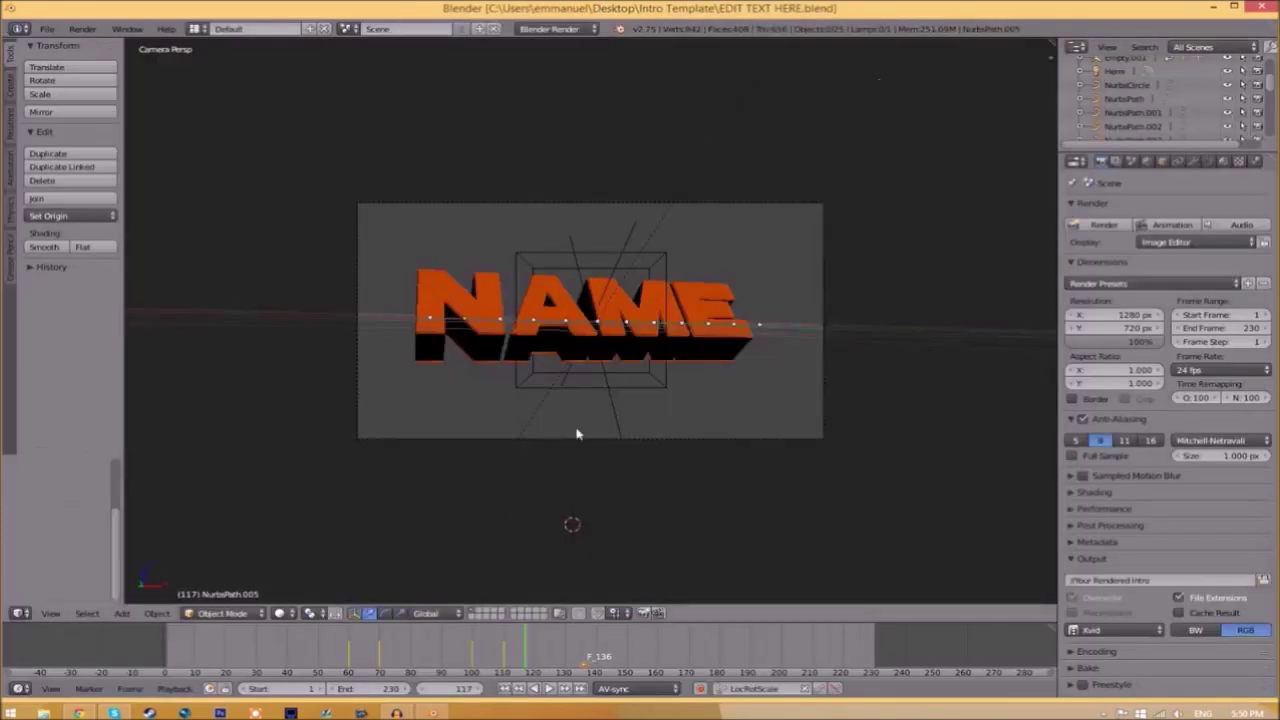
- Change the orange 3D text from NAME to TFT in Edit Mode
{"action": "right_click", "coordinate": [622, 323]}
{"action": "key", "text": "Tab"}
{"action": "key", "text": "BackSpace"}
{"action": "key", "text": "BackSpace"}
{"action": "key", "text": "BackSpace"}
{"action": "key", "text": "BackSpace"}
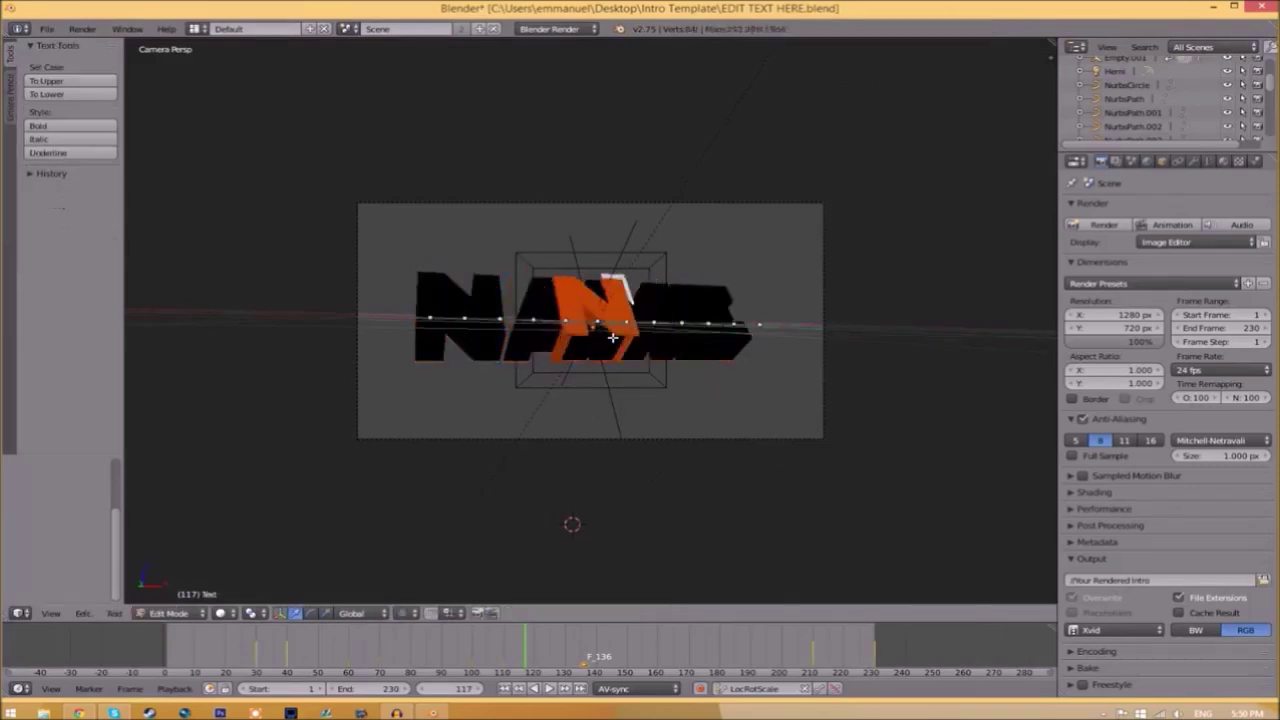
{"action": "type", "text": "TEXT"}
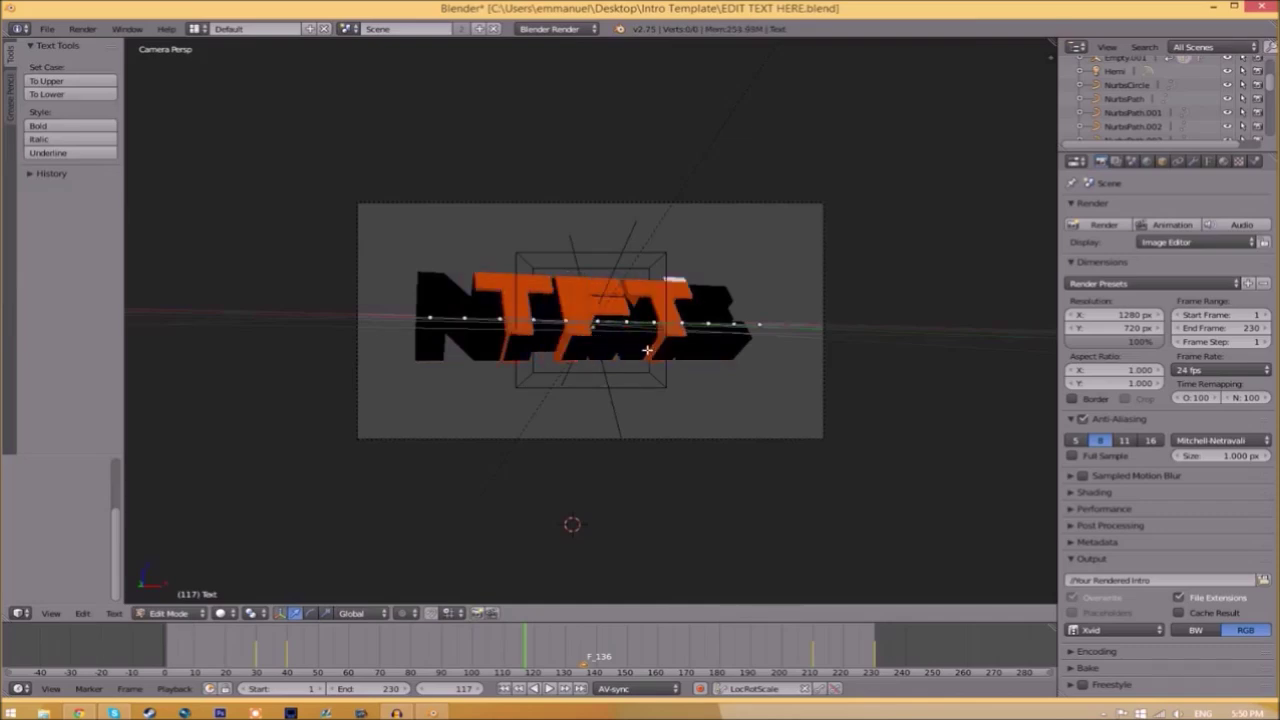
{"action": "key", "text": "Tab"}
- Change the black shadow text Text.001 from NAME to TFT as well
{"action": "right_click", "coordinate": [705, 323]}
{"action": "key", "text": "Tab"}
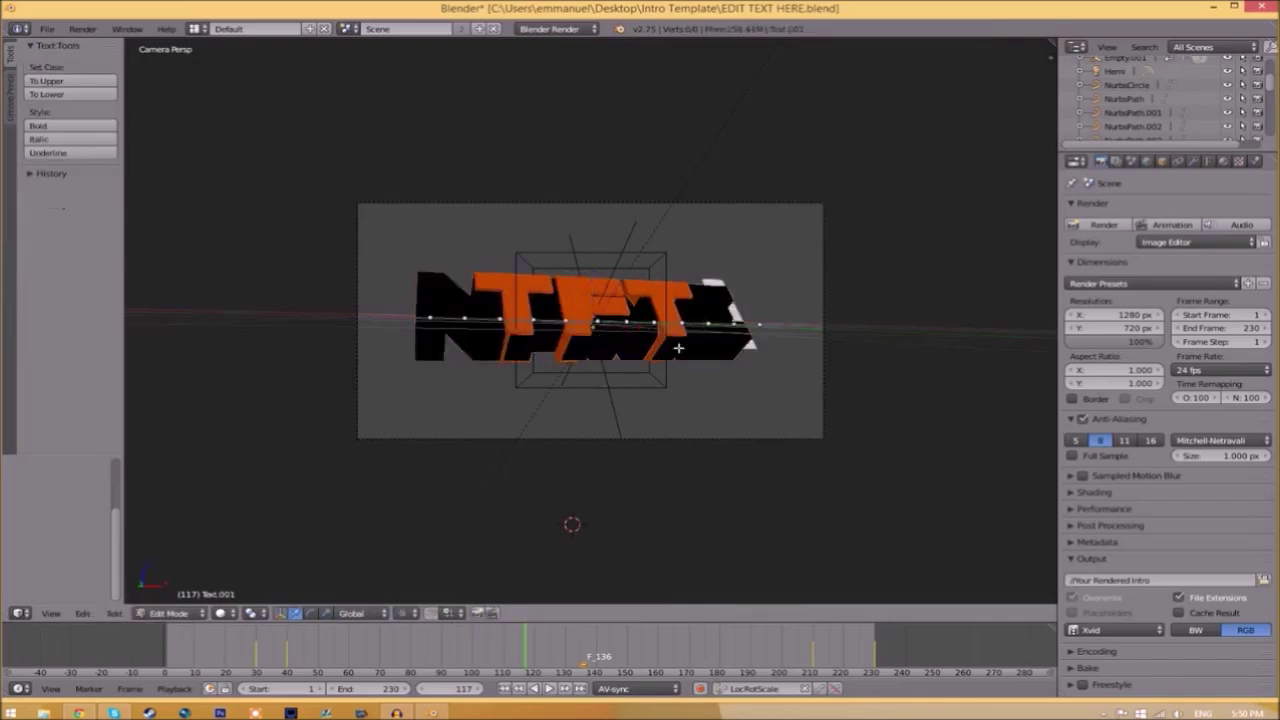
{"action": "key", "text": "BackSpace"}
{"action": "key", "text": "BackSpace"}
{"action": "key", "text": "BackSpace"}
{"action": "key", "text": "BackSpace"}
{"action": "type", "text": "TEXT"}
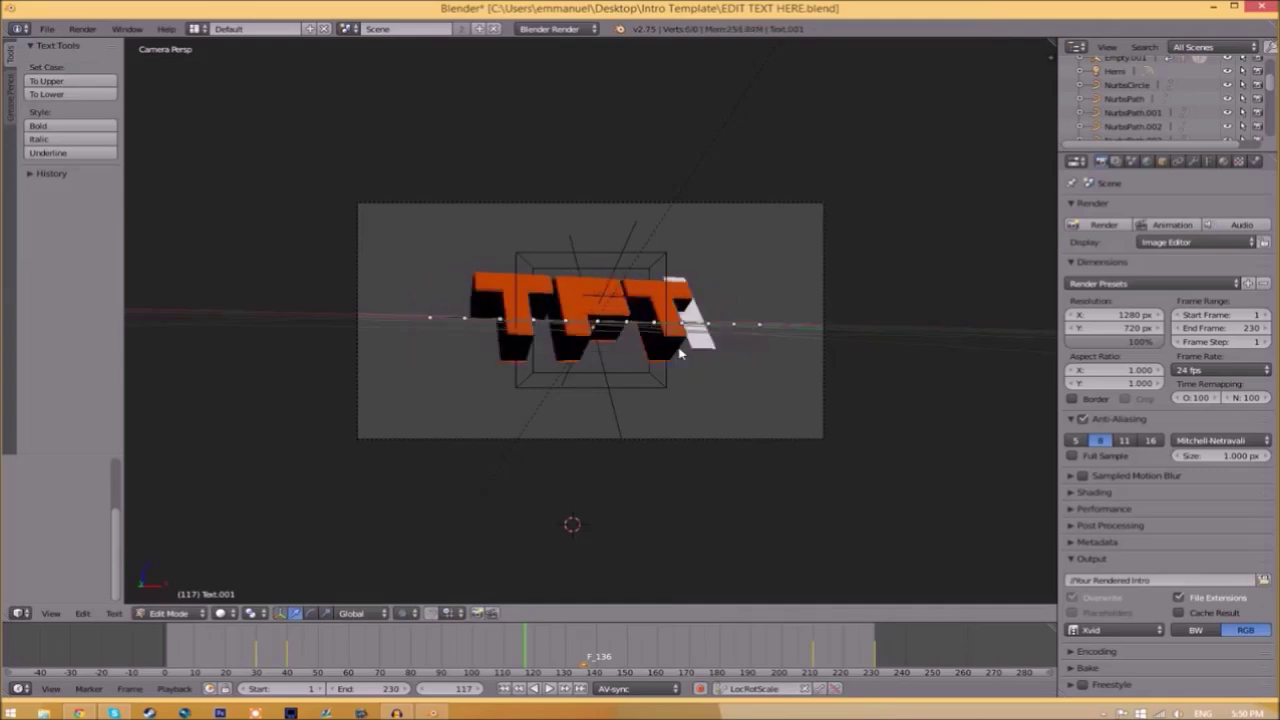
{"action": "key", "text": "Tab"}
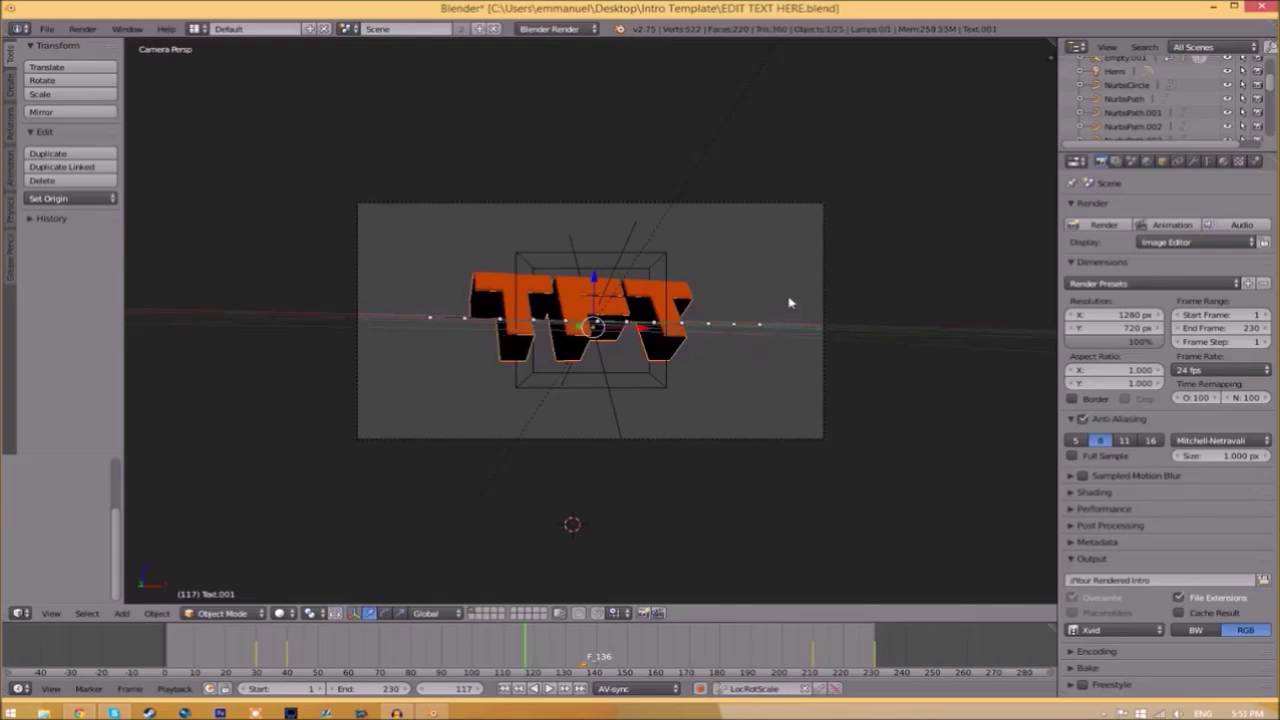
- Load Space Comics.ttf from C:\Windows\Fonts as the Text.001 font
{"action": "left_click", "coordinate": [1208, 161]}
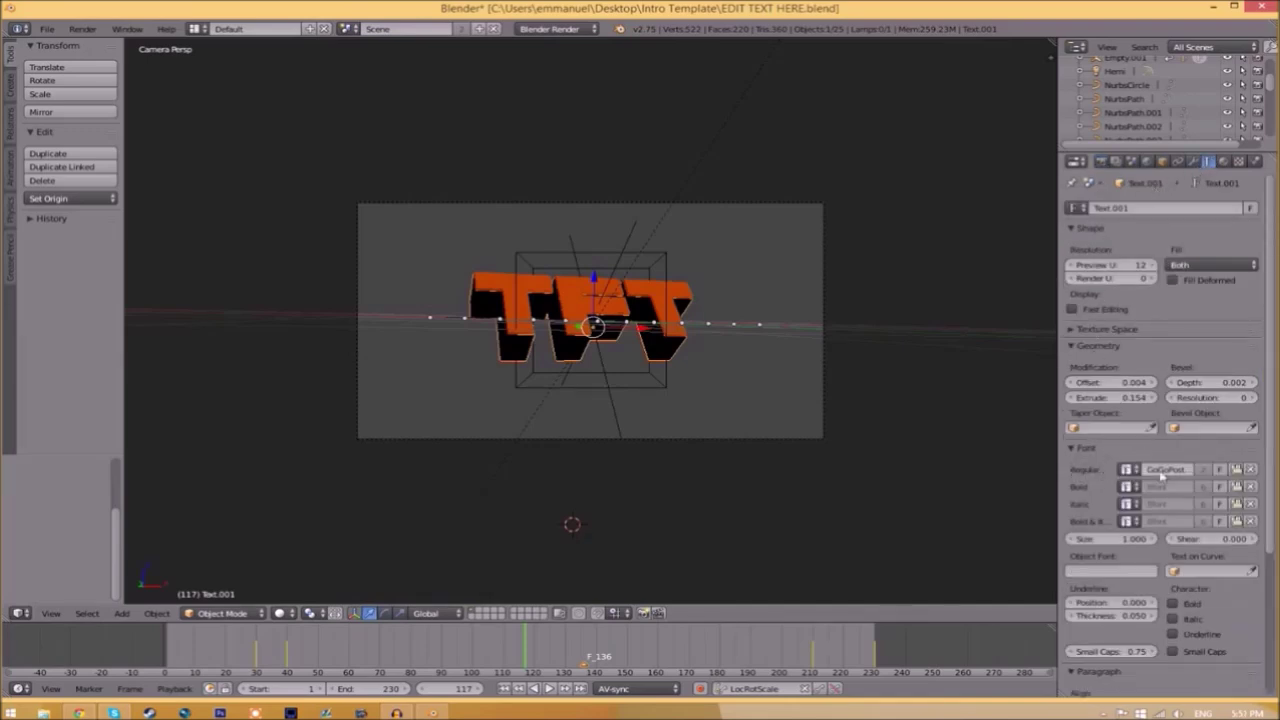
{"action": "left_click", "coordinate": [1237, 470]}
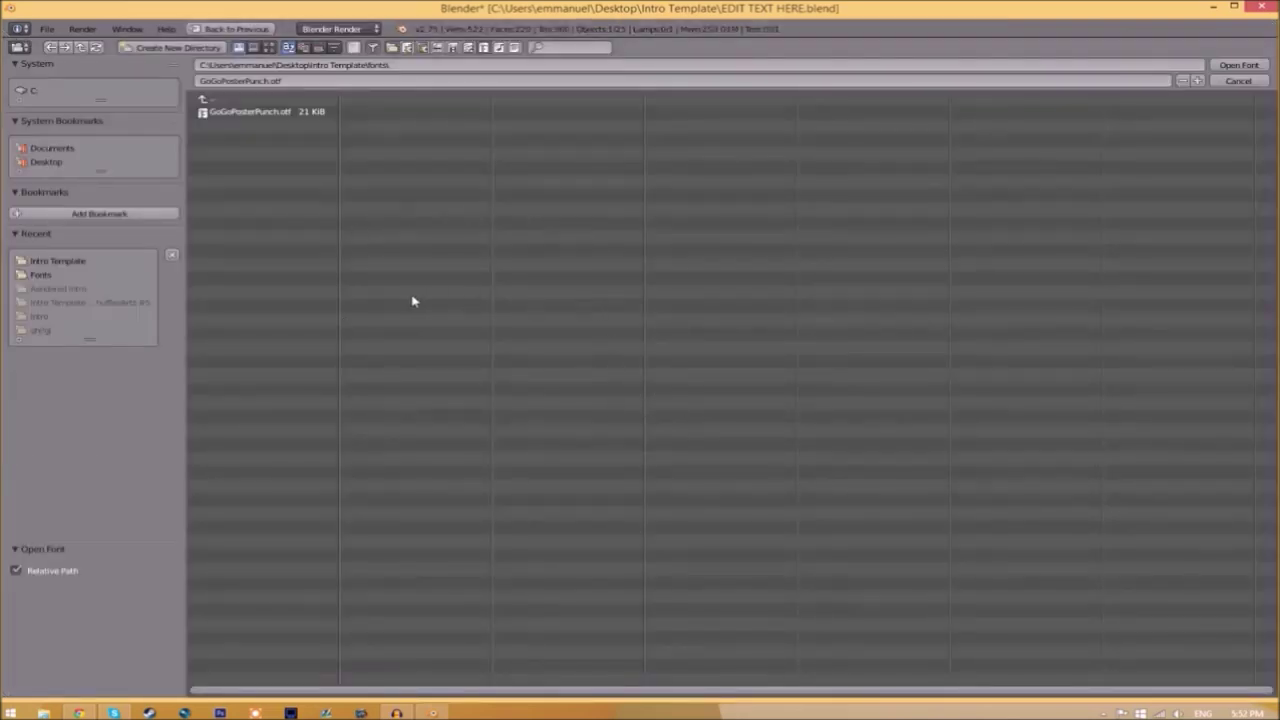
{"action": "left_click", "coordinate": [33, 91]}
{"action": "left_click", "coordinate": [246, 302]}
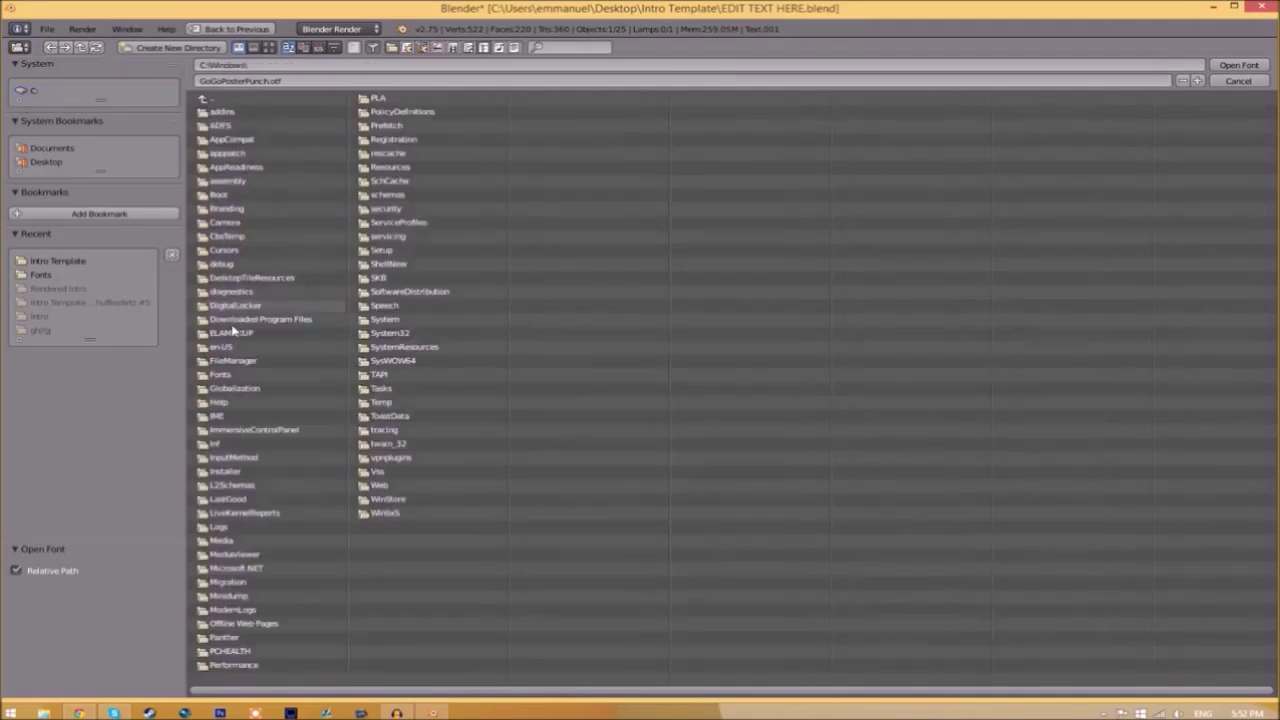
{"action": "left_click", "coordinate": [226, 373]}
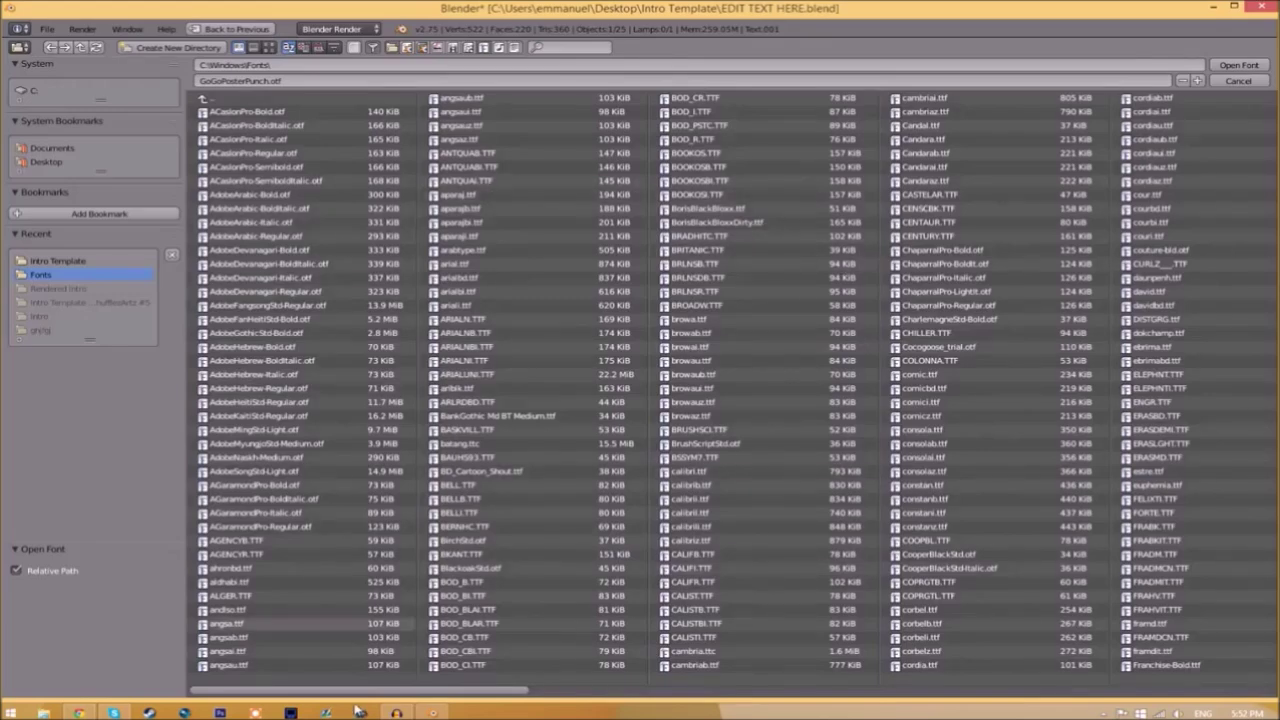
{"action": "left_click_drag", "start_coordinate": [338, 690], "coordinate": [1130, 682]}
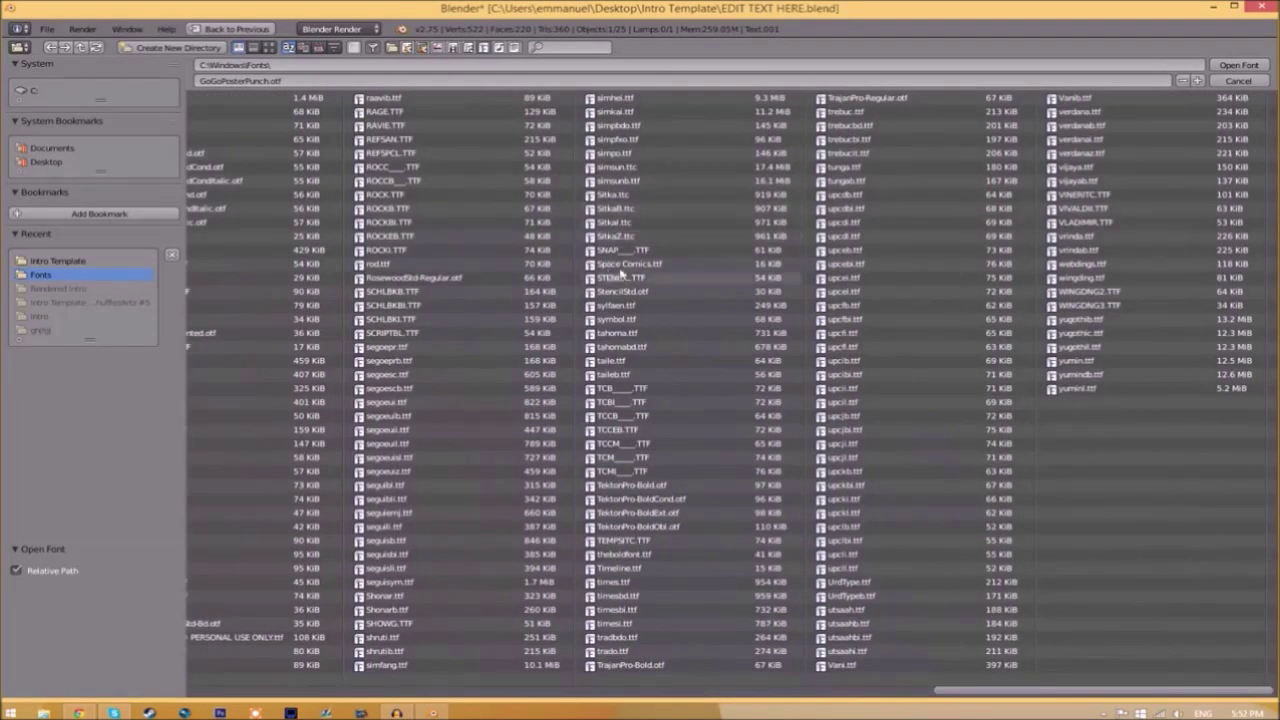
{"action": "left_click", "coordinate": [652, 265]}
{"action": "left_click", "coordinate": [1238, 65]}
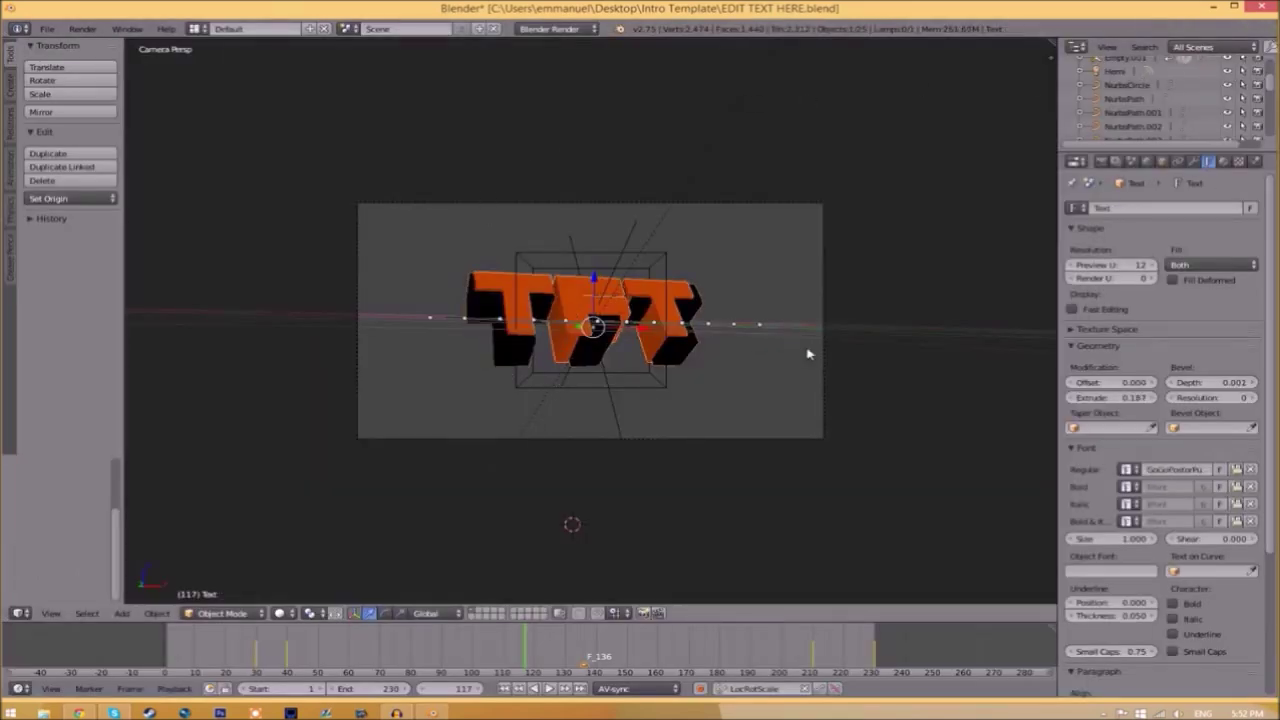
- Set the Text object's regular font to Space Comics.ttf from C:\Windows\Fonts
{"action": "left_click", "coordinate": [1237, 469]}
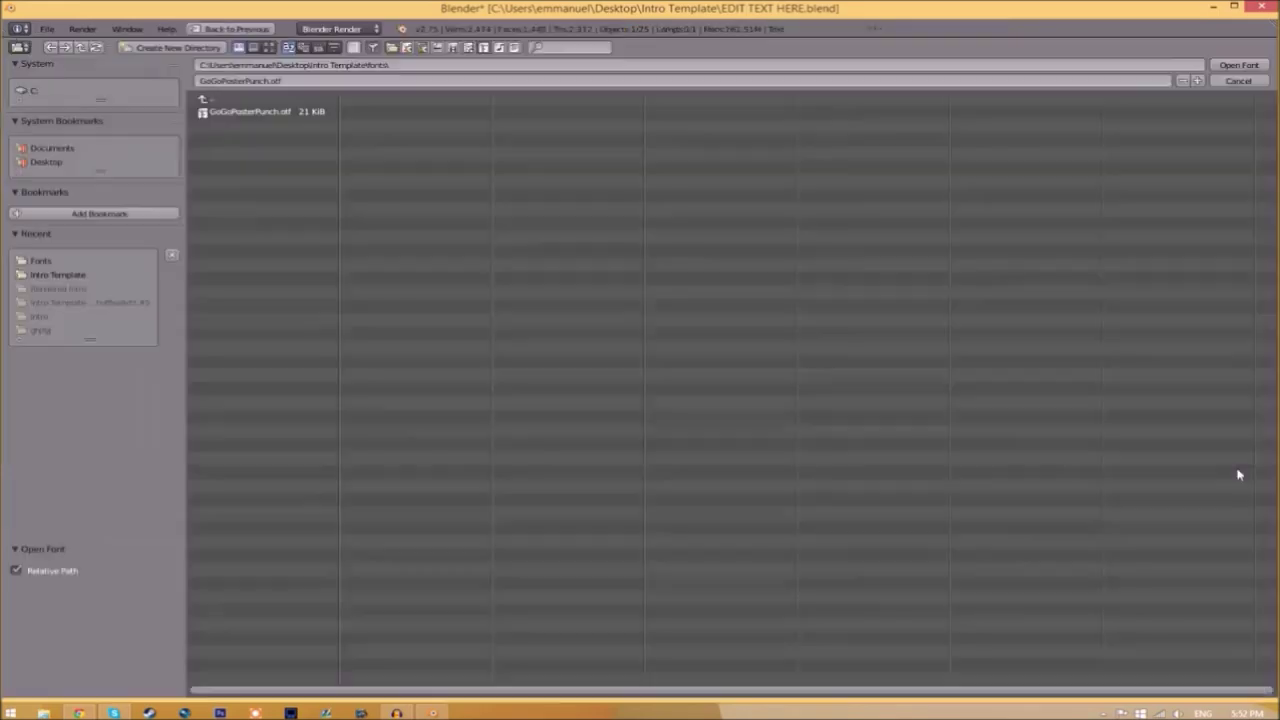
{"action": "left_click", "coordinate": [36, 94]}
{"action": "left_click", "coordinate": [225, 305]}
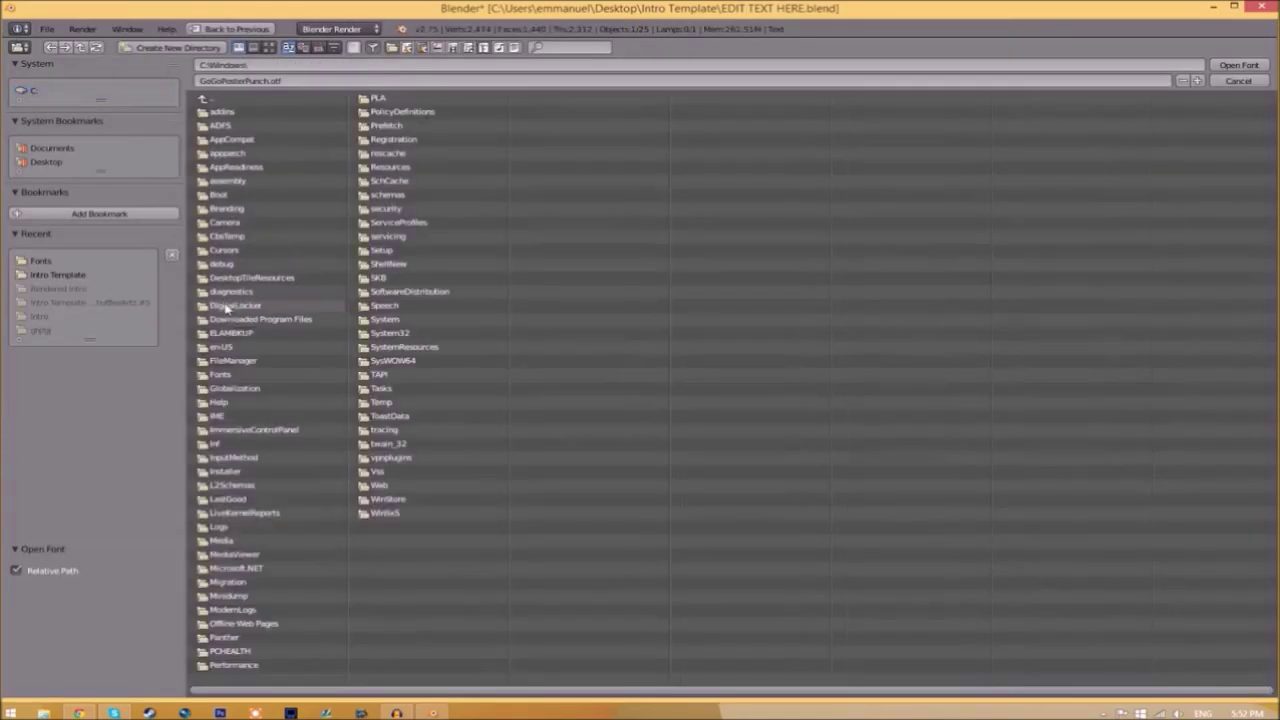
{"action": "left_click", "coordinate": [237, 376]}
{"action": "left_click", "coordinate": [674, 268]}
{"action": "left_click", "coordinate": [1238, 65]}
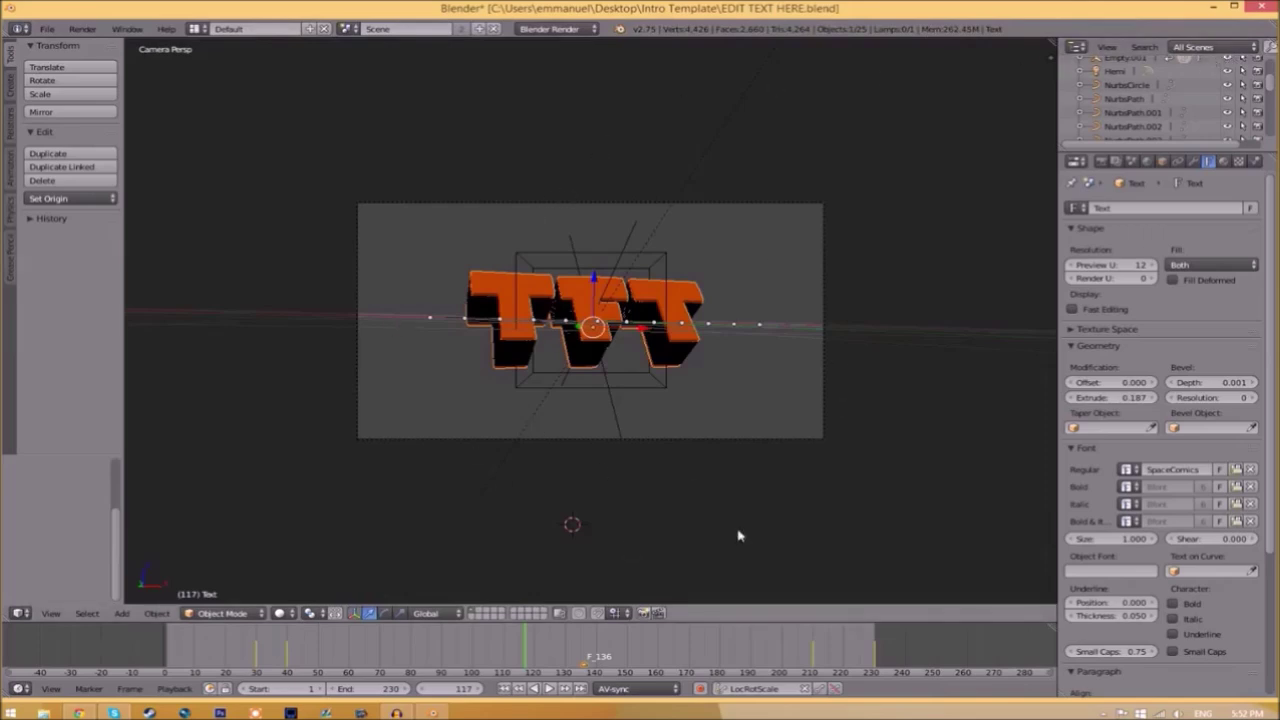
- Set the render output file format to MPEG with an MPEG-4 encoding container
{"action": "left_click", "coordinate": [343, 655]}
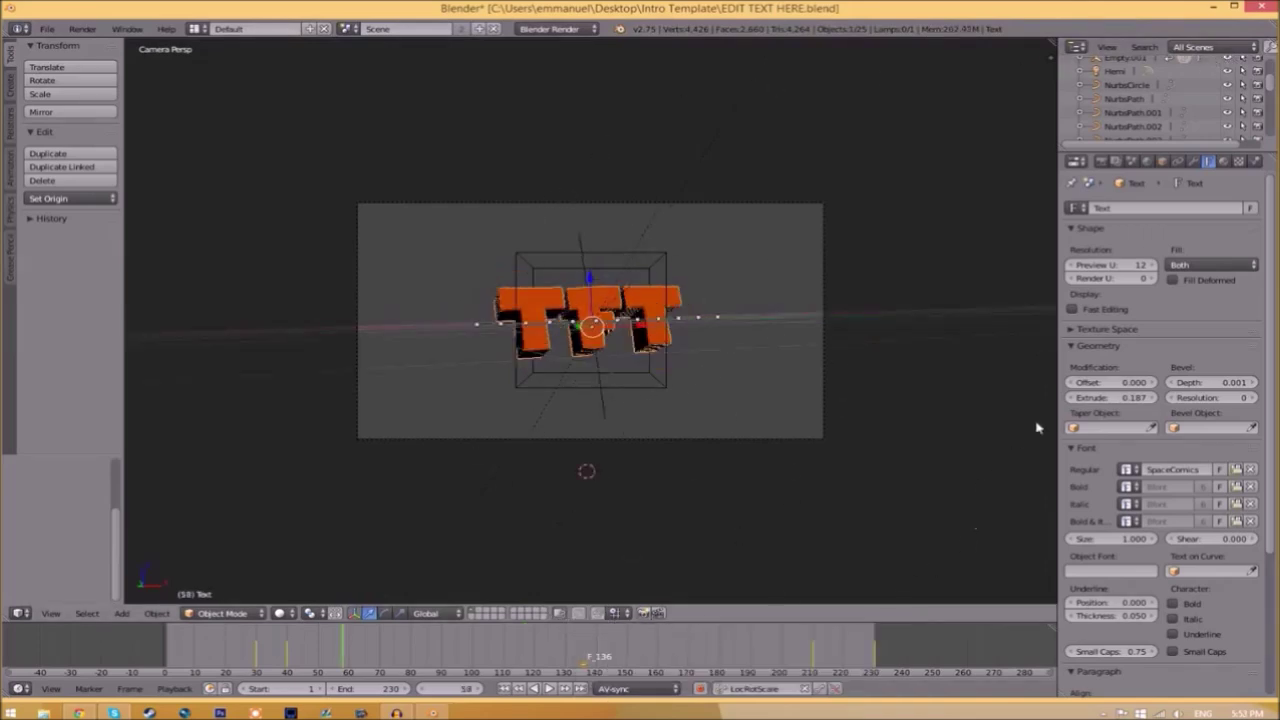
{"action": "left_click", "coordinate": [1101, 162]}
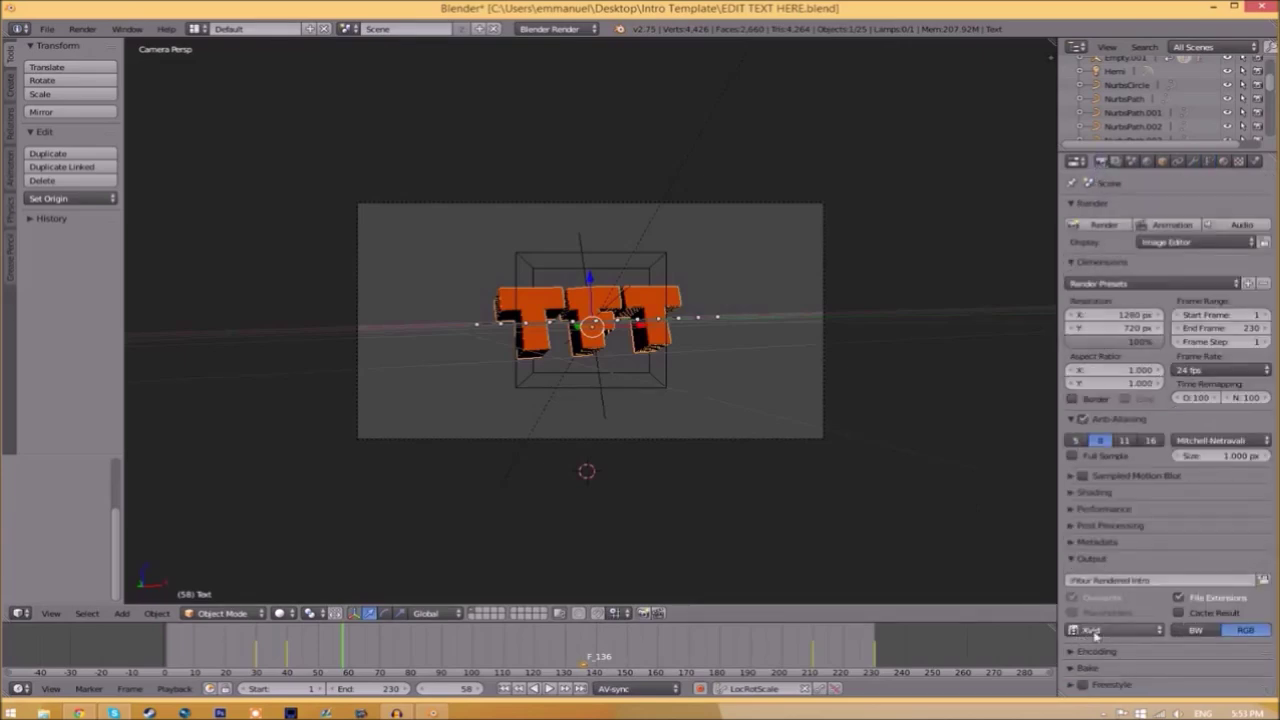
{"action": "left_click", "coordinate": [1095, 631]}
{"action": "left_click", "coordinate": [1110, 595]}
{"action": "left_click", "coordinate": [1078, 652]}
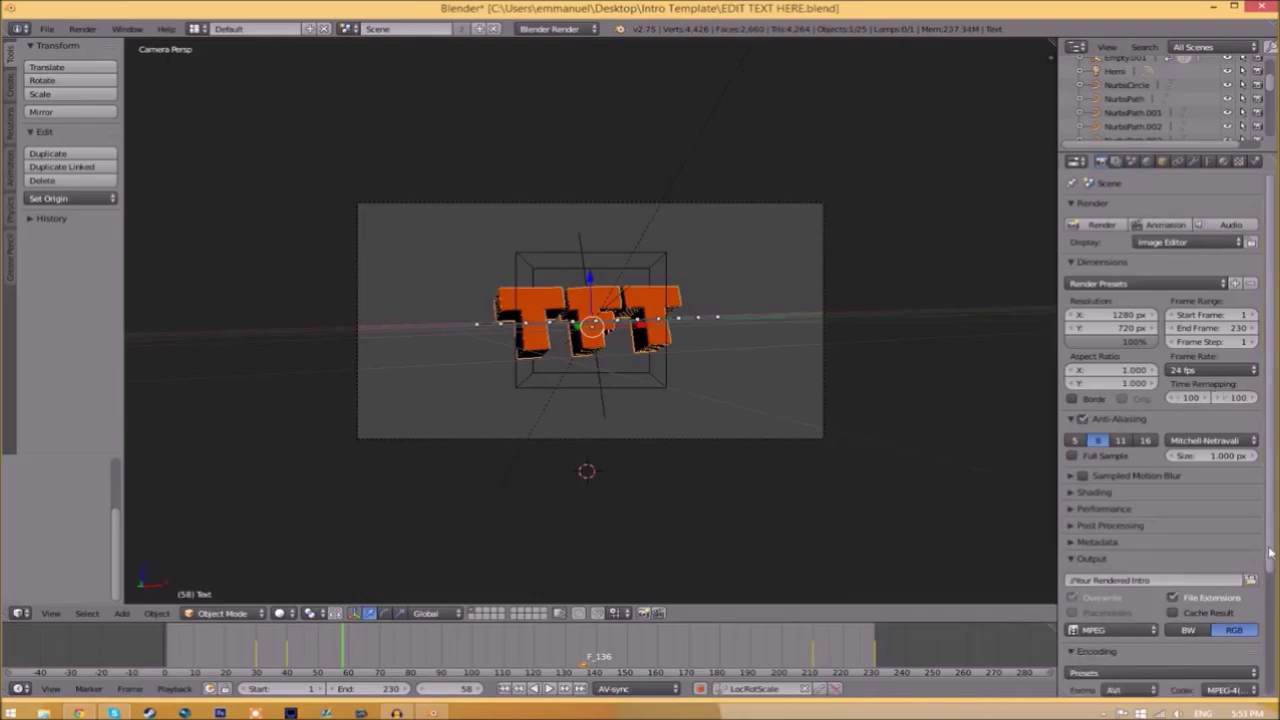
{"action": "scroll", "coordinate": [1270, 552], "scroll_direction": "down", "scroll_amount": 5}
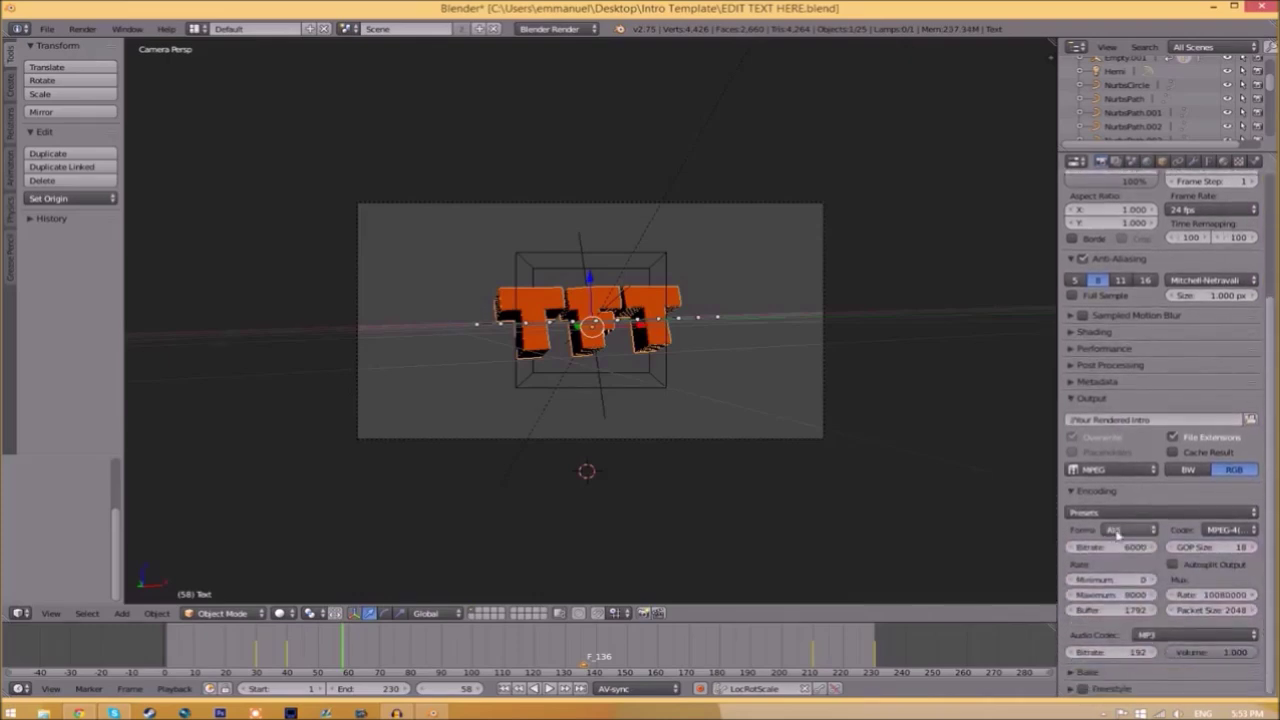
{"action": "left_click", "coordinate": [1118, 535]}
{"action": "left_click", "coordinate": [1126, 490]}
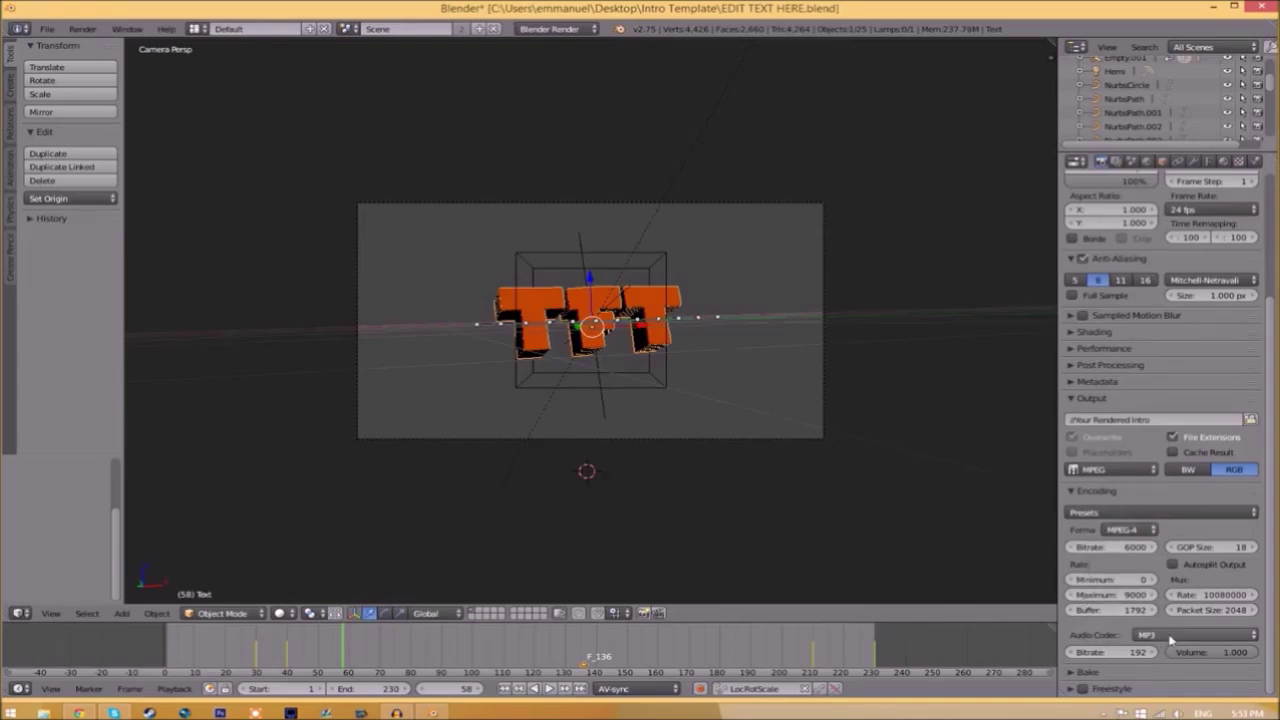
{"action": "scroll", "coordinate": [1068, 572], "scroll_direction": "up", "scroll_amount": 4}
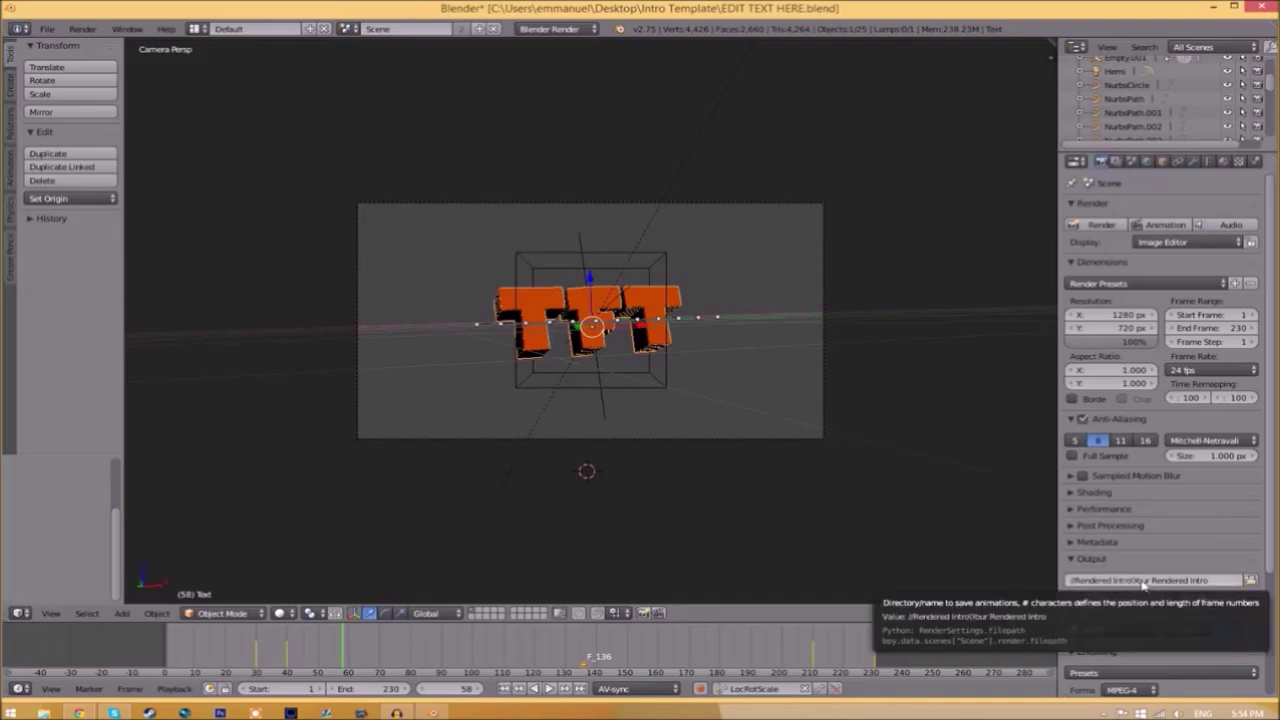
- Point the render output path to //Rendered Intro\INTRO TEMPLATE in the template's folder
{"action": "left_click", "coordinate": [1250, 581]}
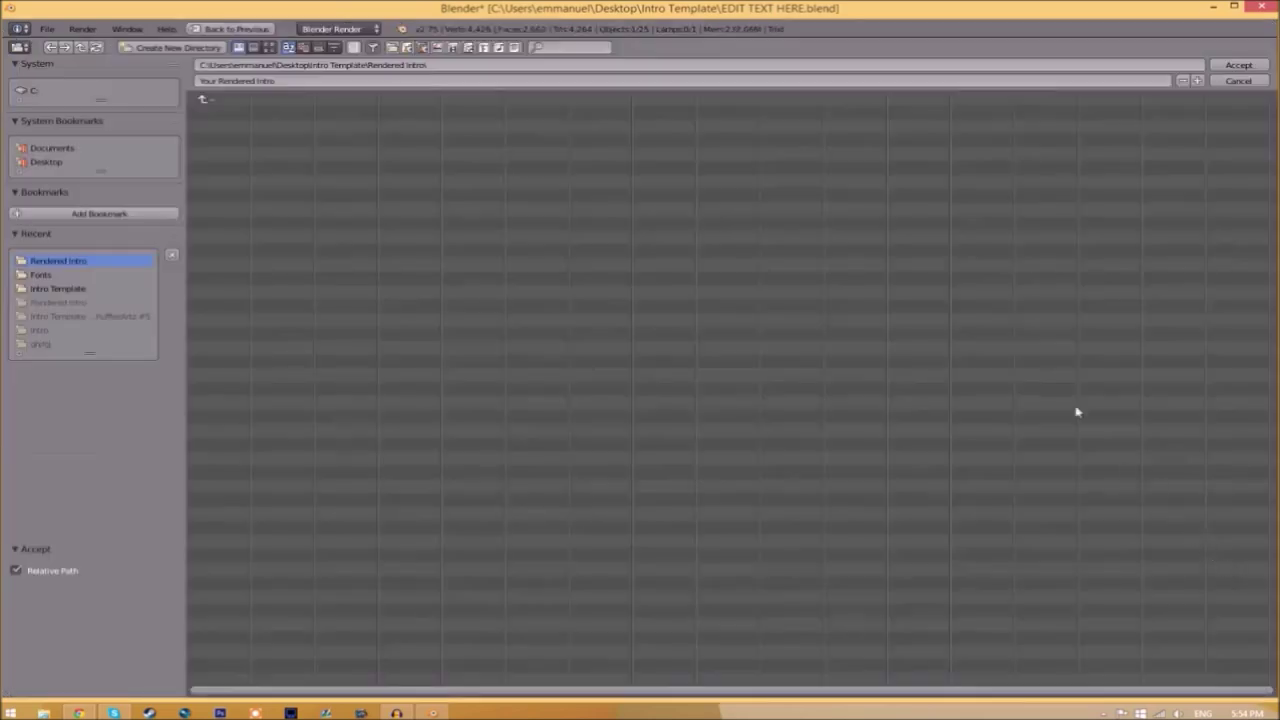
{"action": "key", "text": "BackSpace"}
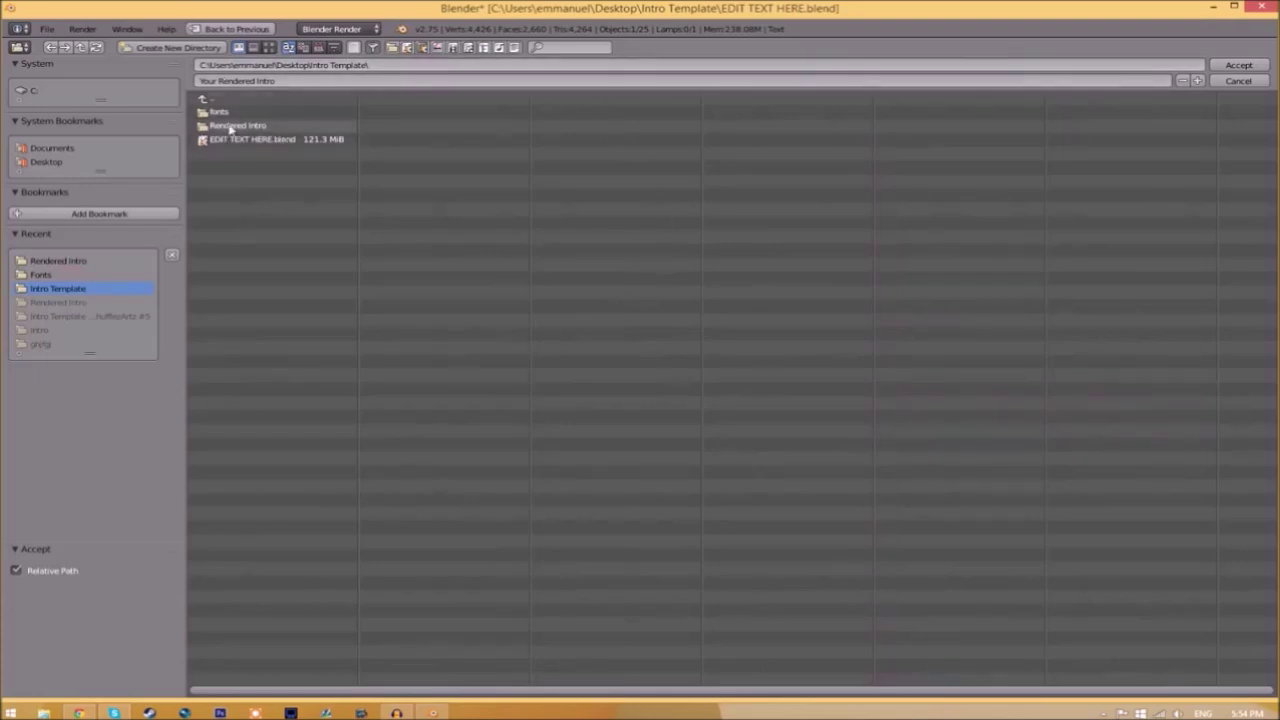
{"action": "left_click", "coordinate": [233, 128]}
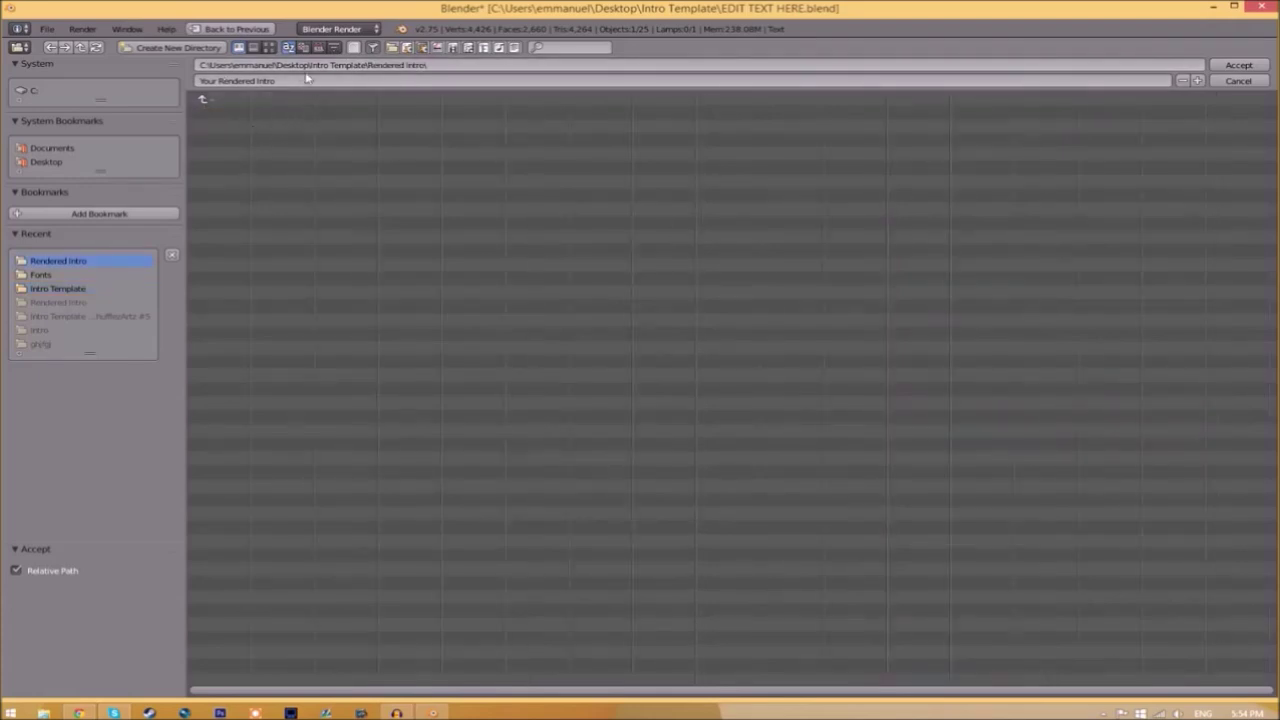
{"action": "left_click", "coordinate": [1238, 65]}
{"action": "left_click", "coordinate": [1239, 65]}
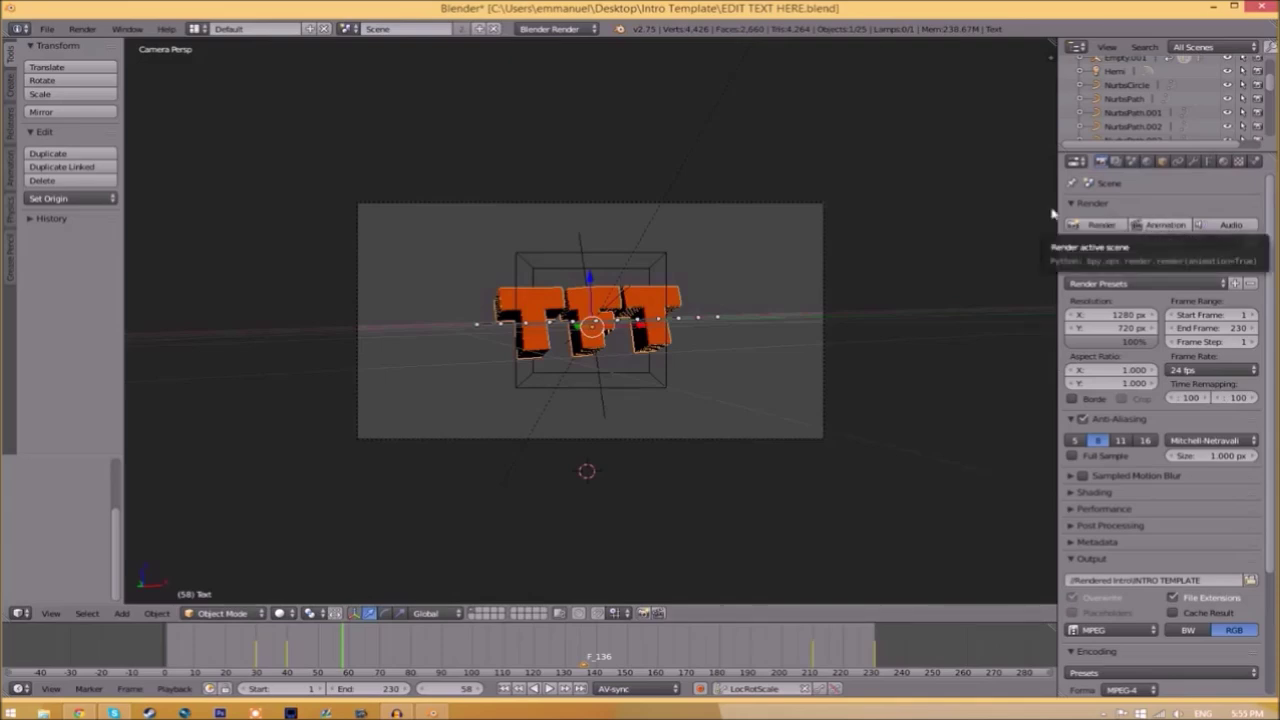
- Start Render Animation to render the TFT intro to MPEG-4 video
{"action": "left_click", "coordinate": [82, 28]}
{"action": "left_click", "coordinate": [120, 60]}
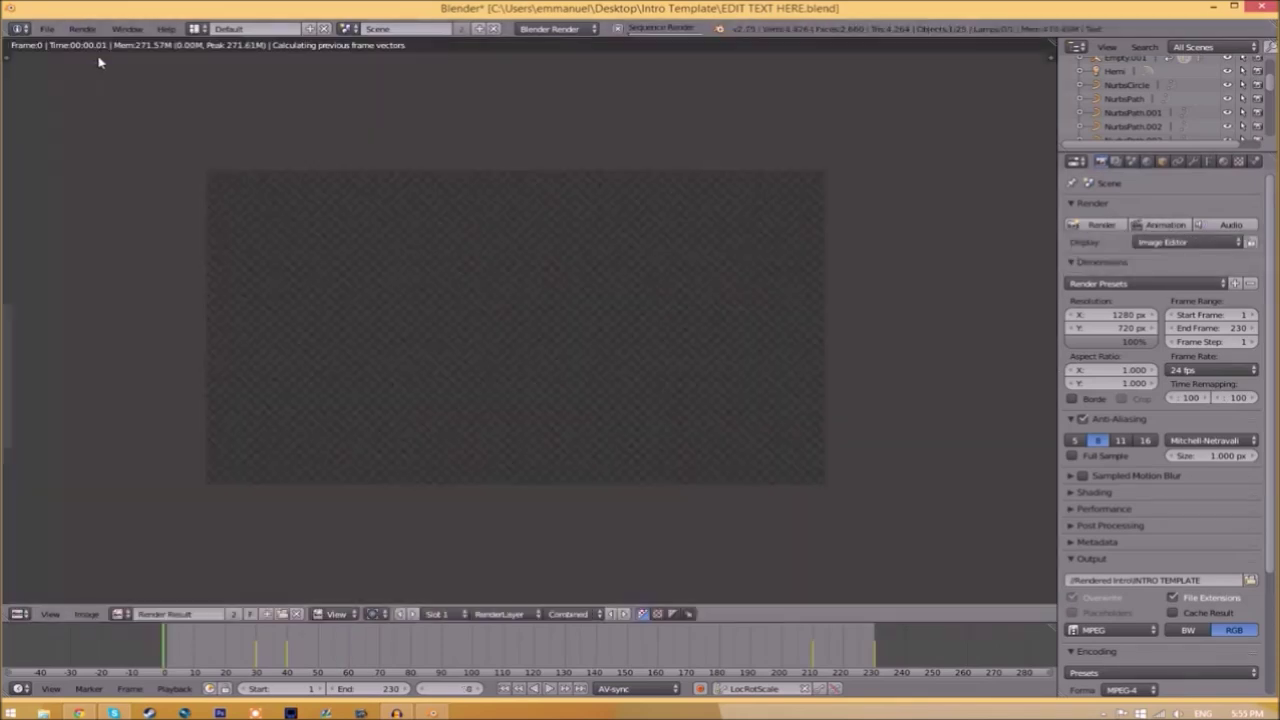